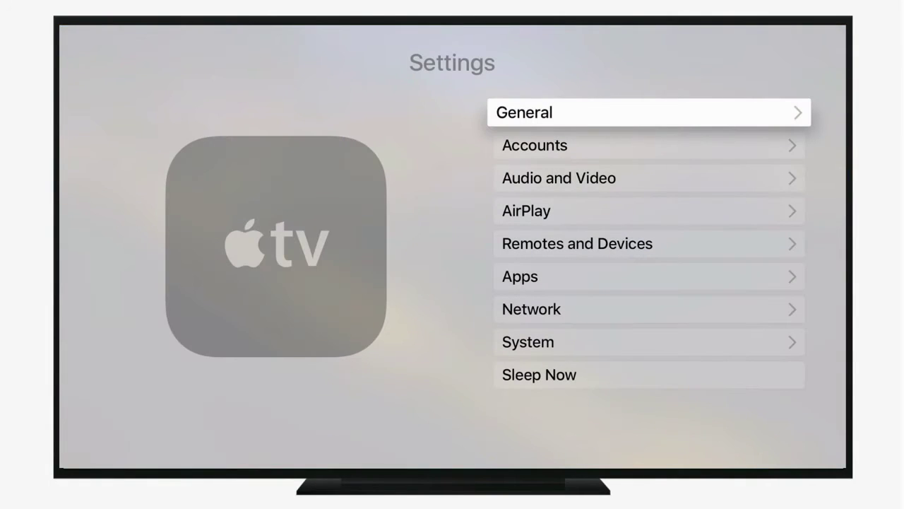
- View General > About to confirm the Apple TV runs tvOS 9.0.1
key("Return")
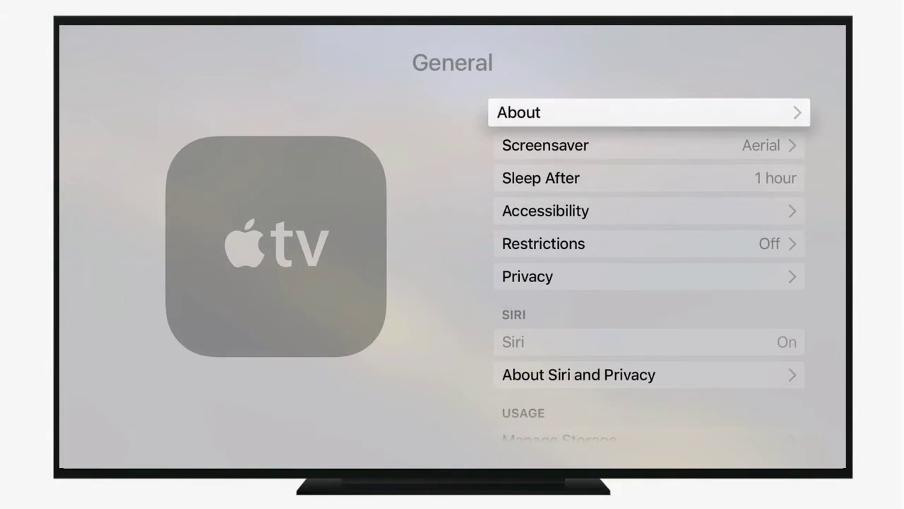
key("Return")
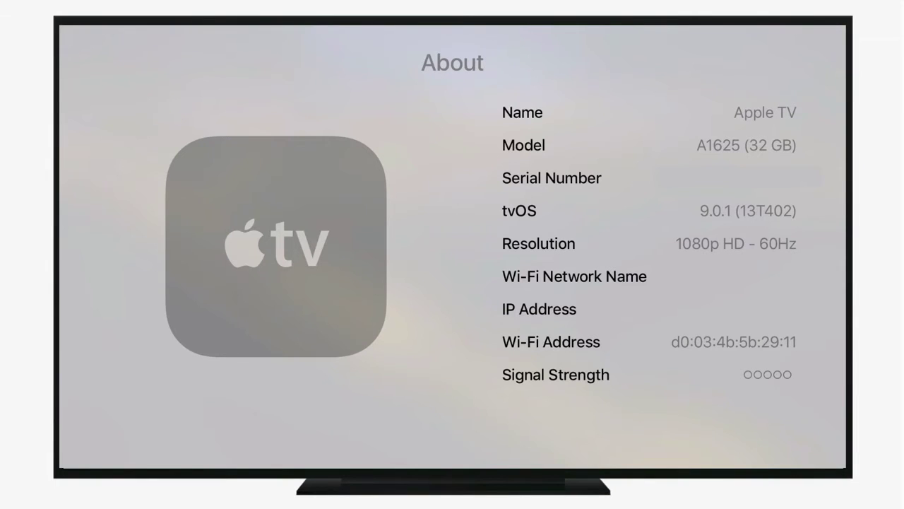
key("Escape")
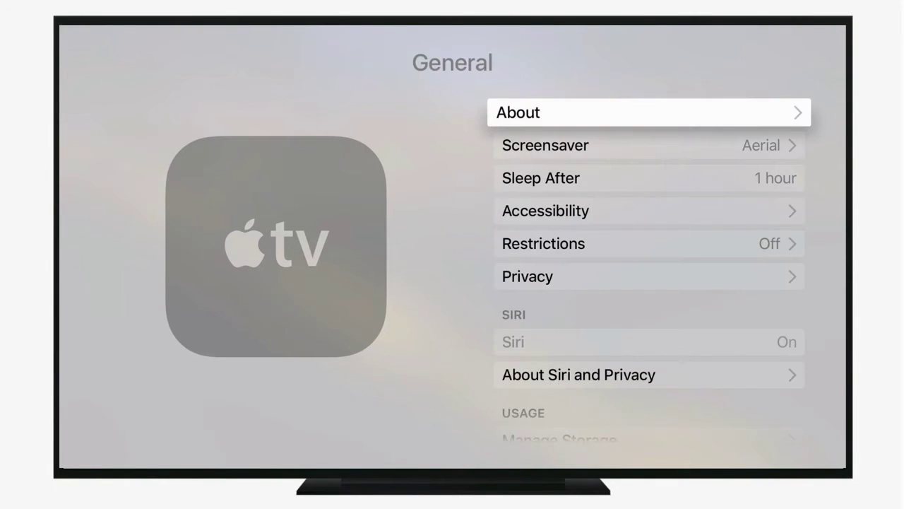
- Return to the main Settings list and open the System settings
key("Escape")
key("Down")
key("Down")
key("Down")
key("Down")
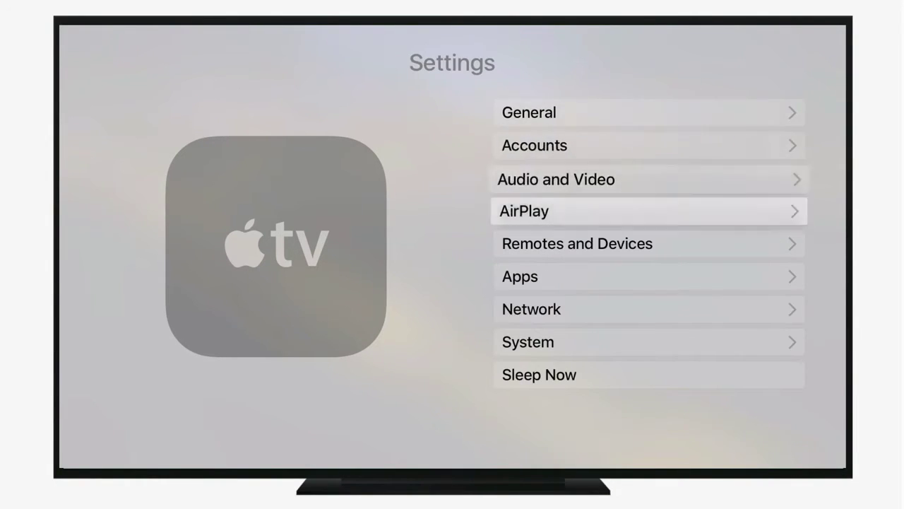
key("Down")
key("Down")
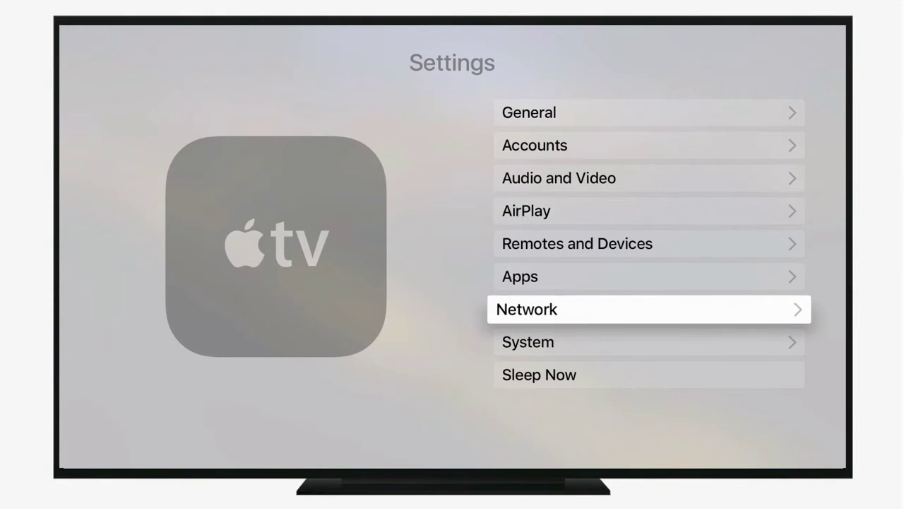
key("Down")
key("Return")
key("Down")
key("Down")
- Check that Automatically Update is Off, then view Network's Wi-Fi details (IP 192.168.1.117)
key("Return")
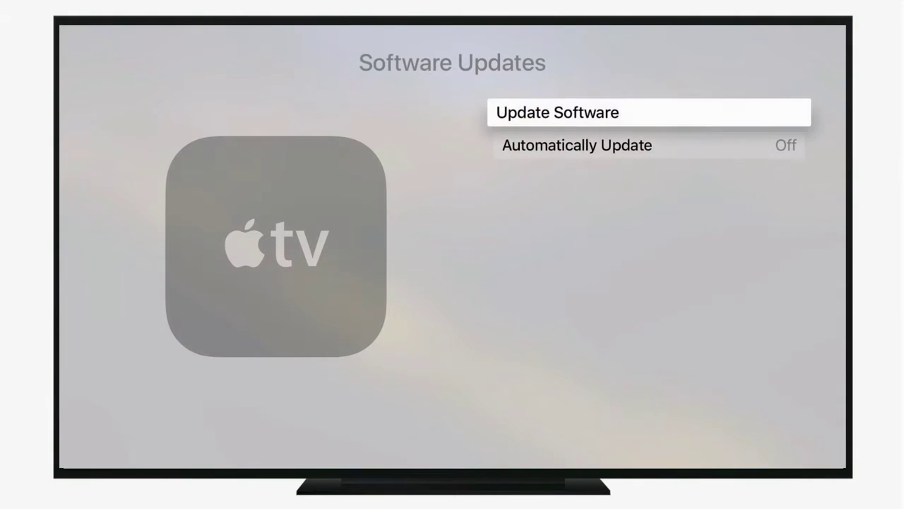
key("Down")
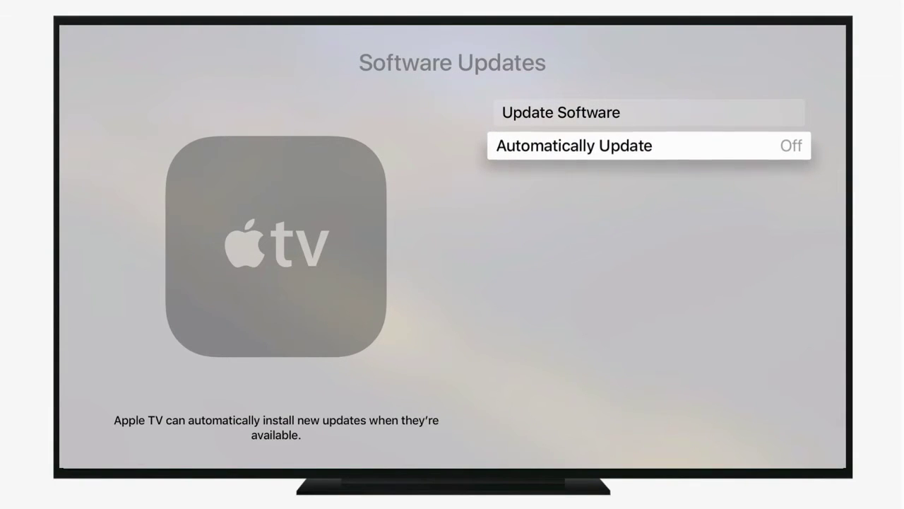
key("Escape")
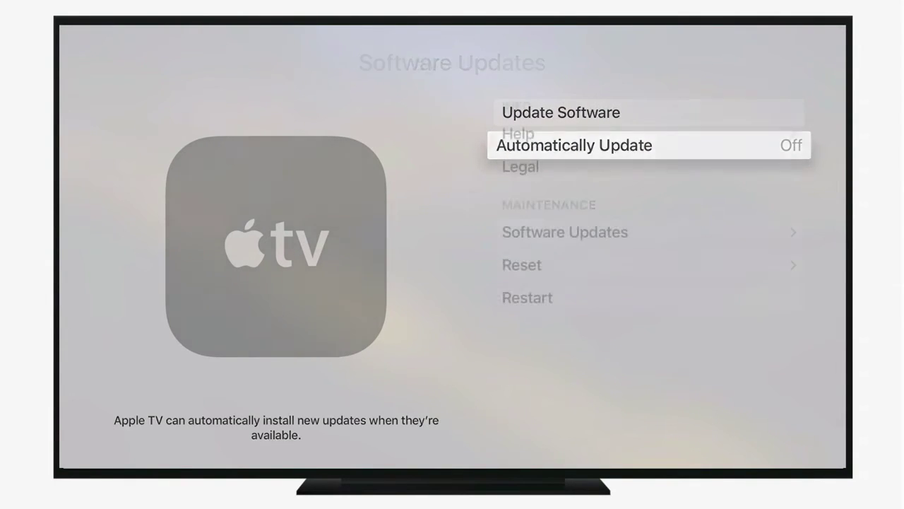
key("Escape")
key("Up")
key("Return")
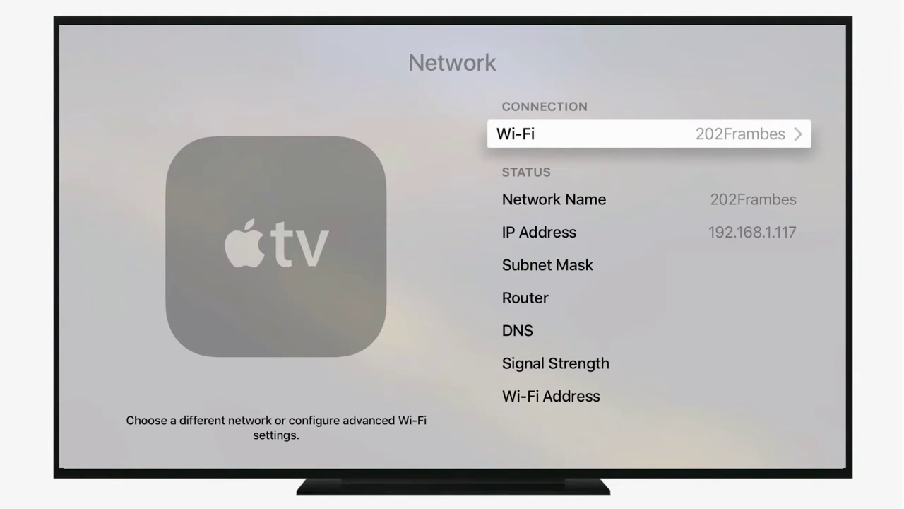
- Download Pangu's tvOS tool 1.0.0 from en.pangu.io and position the Pangu9_ATV_v1 folder
key("Escape")
key("Escape")
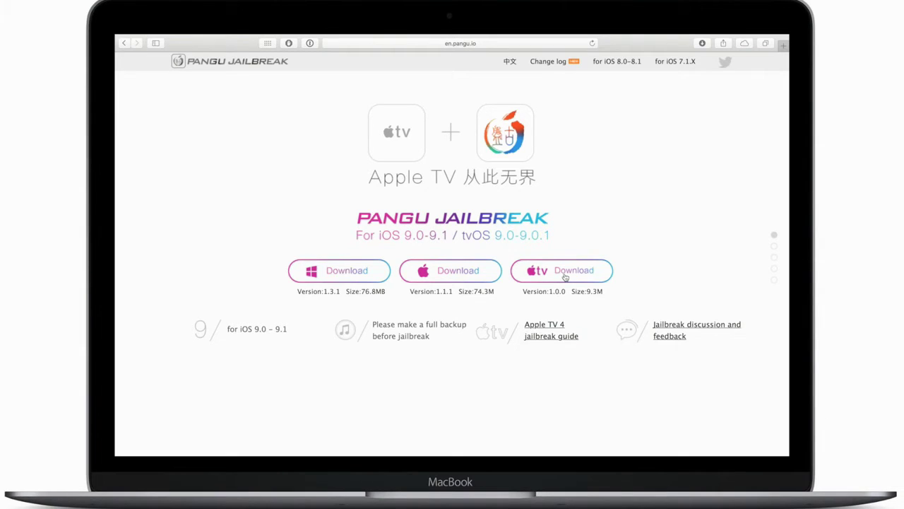
left_click(565, 278)
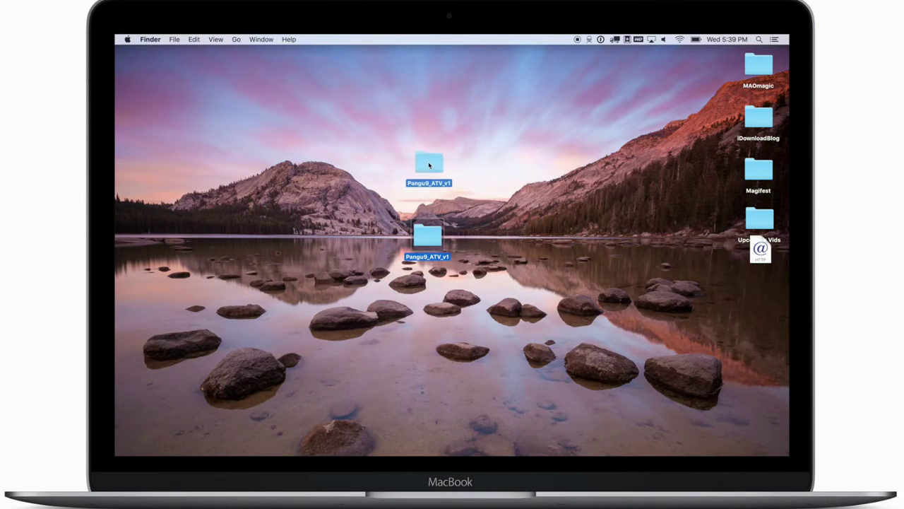
left_click_drag(428, 164, 429, 164)
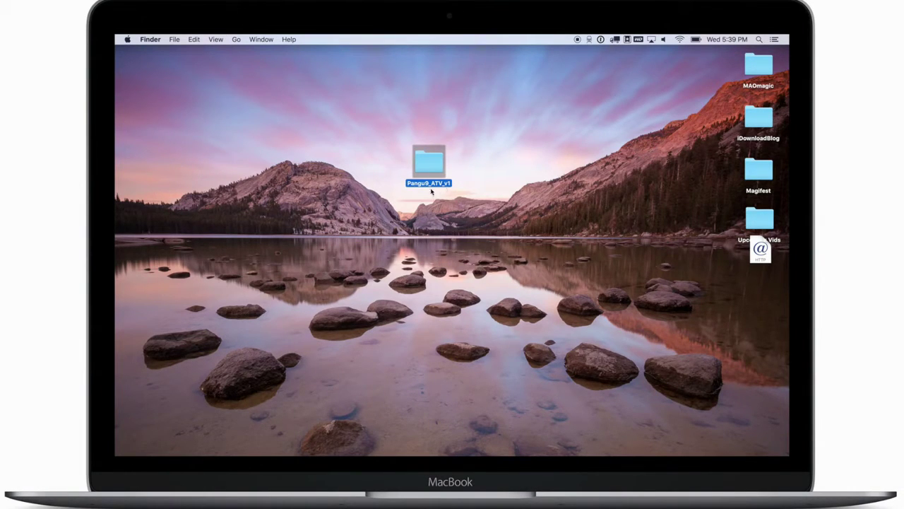
- Deselect the Pangu9_ATV_v1 folder by clicking an empty spot on the desktop
left_click(431, 194)
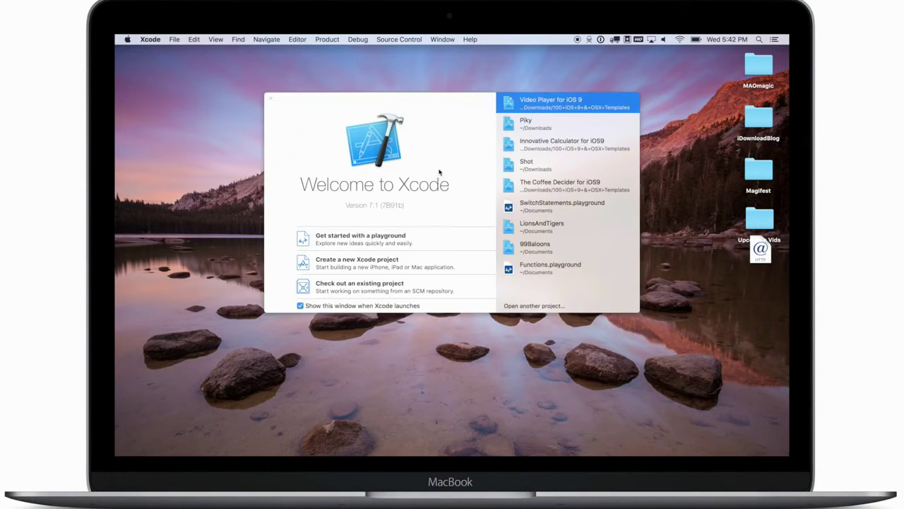
- Copy the Apple TV's complete Identifier value from Xcode's Devices window
left_click(442, 39)
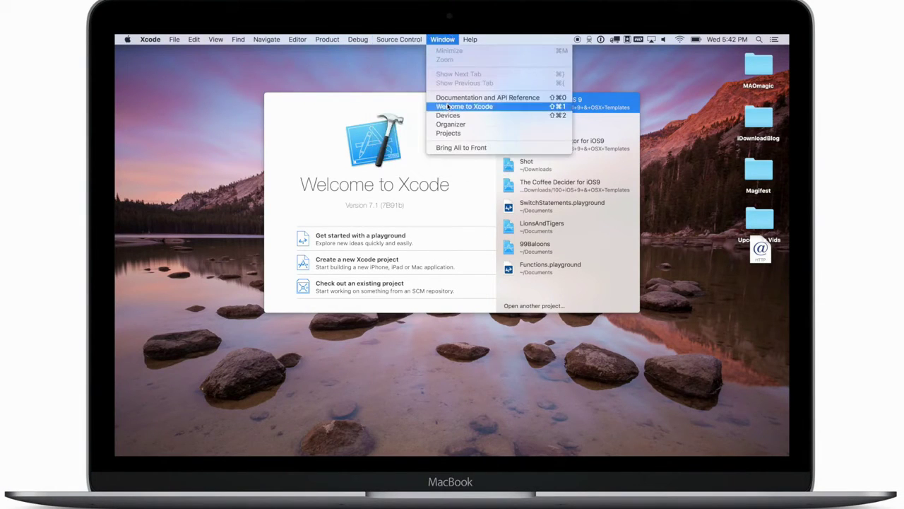
left_click(448, 116)
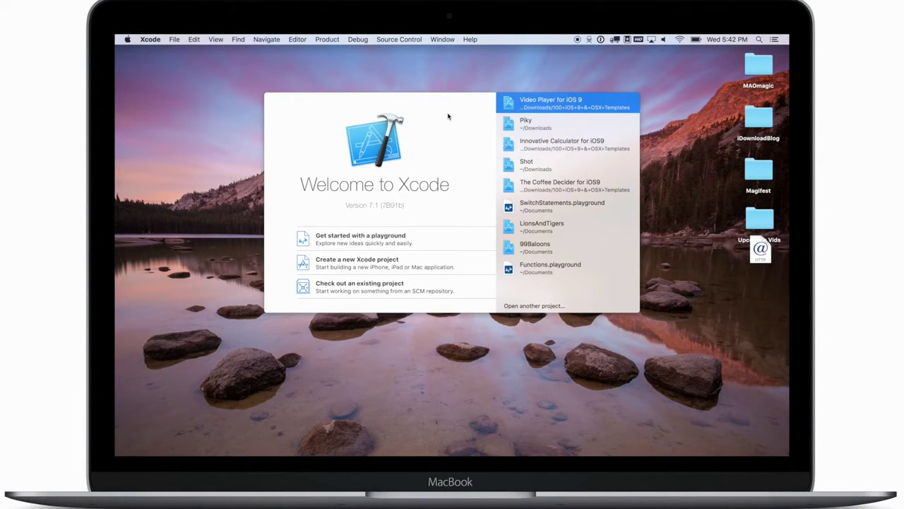
left_click_drag(455, 157, 388, 117)
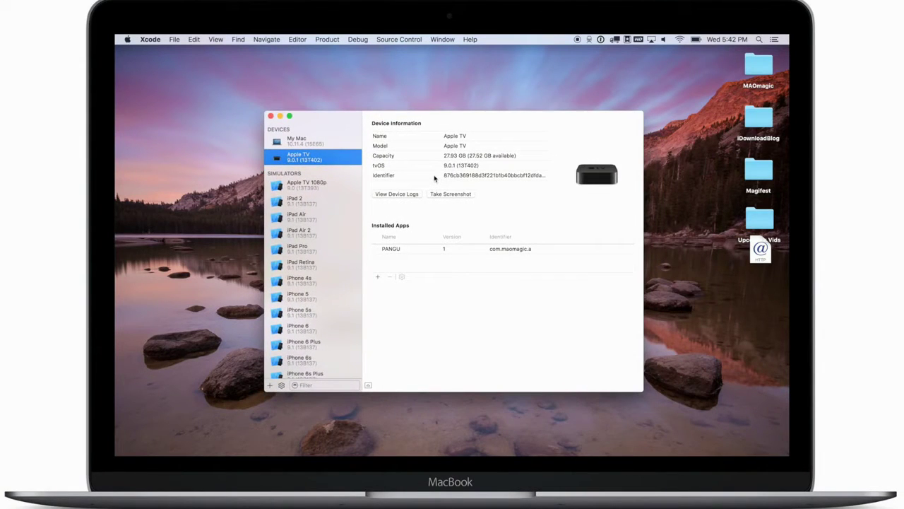
left_click_drag(444, 175, 487, 173)
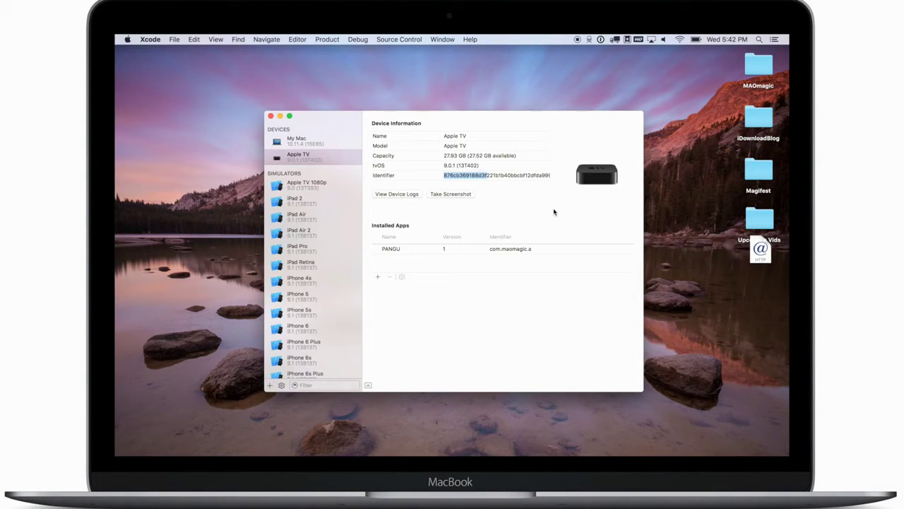
left_click(493, 165)
double_click(488, 175)
key("super+c")
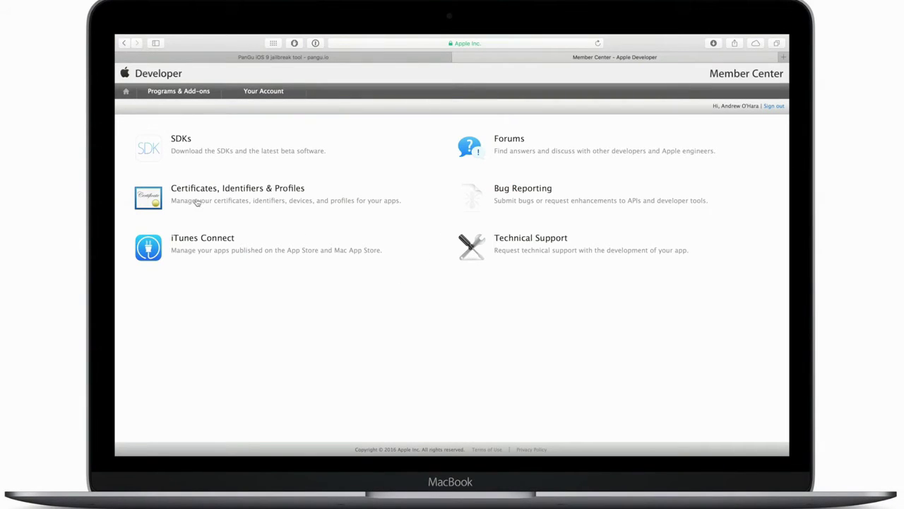
- Go to Certificates, Identifiers & Profiles and list the 8 existing App IDs
left_click(156, 202)
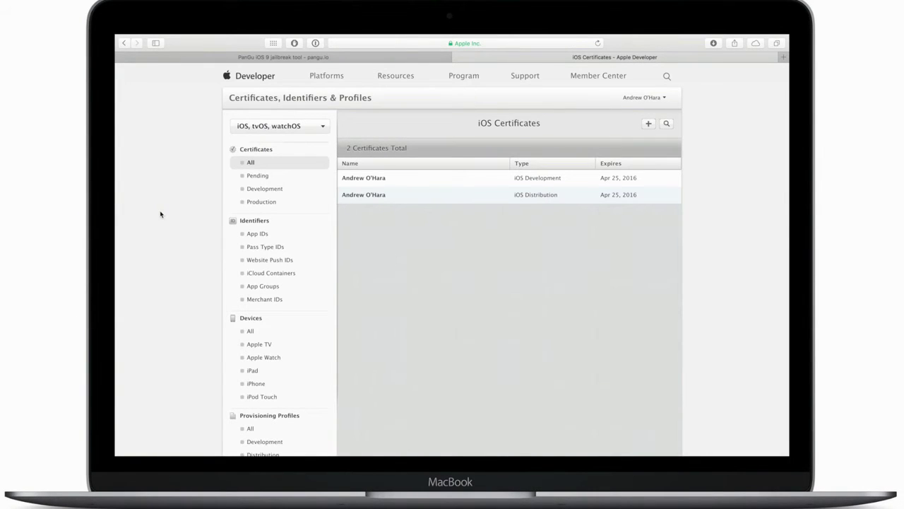
left_click(255, 236)
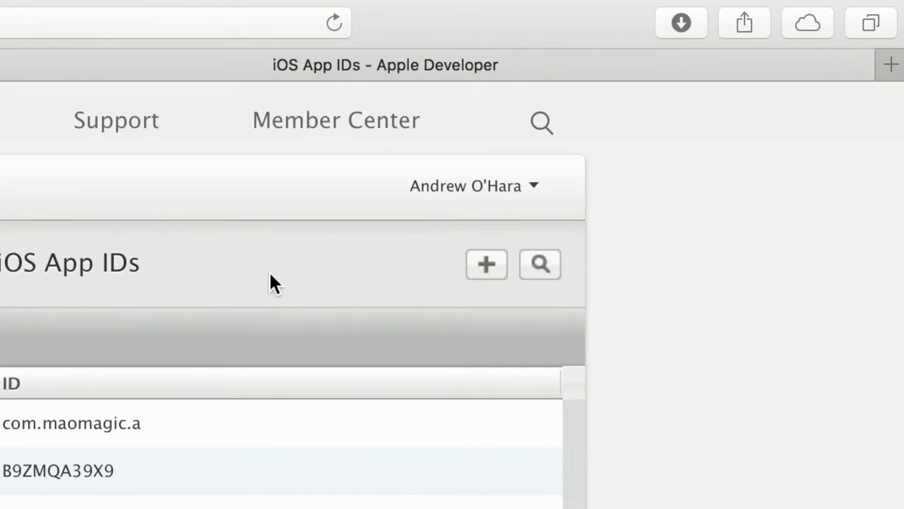
- Start a new App ID and name it ATV JB
left_click(495, 268)
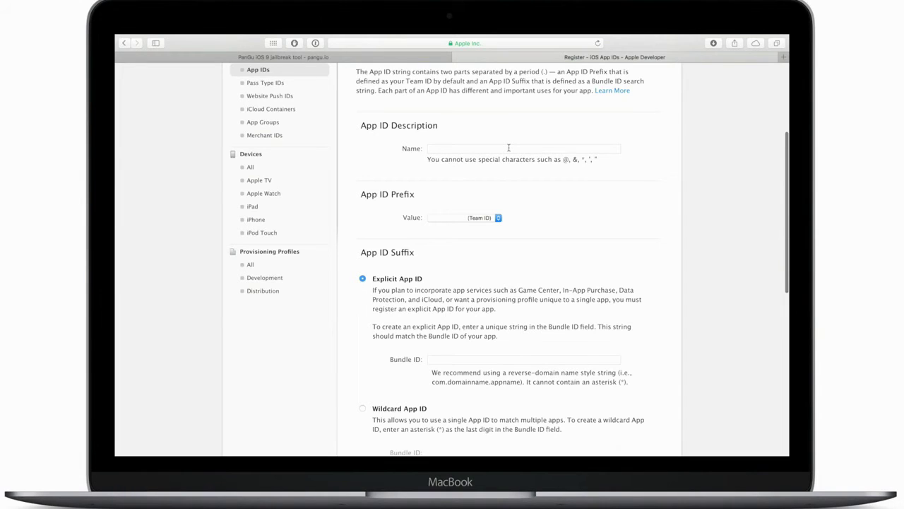
left_click(509, 148)
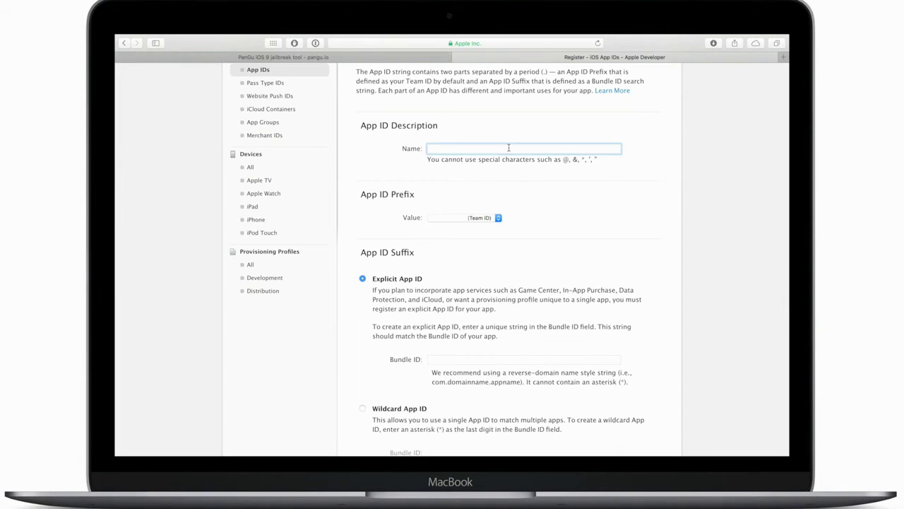
type("i")
key("BackSpace")
type("ATV")
- Enter explicit bundle ID com.maomagic.a and submit the App ID
left_click(444, 359)
type("com.ma")
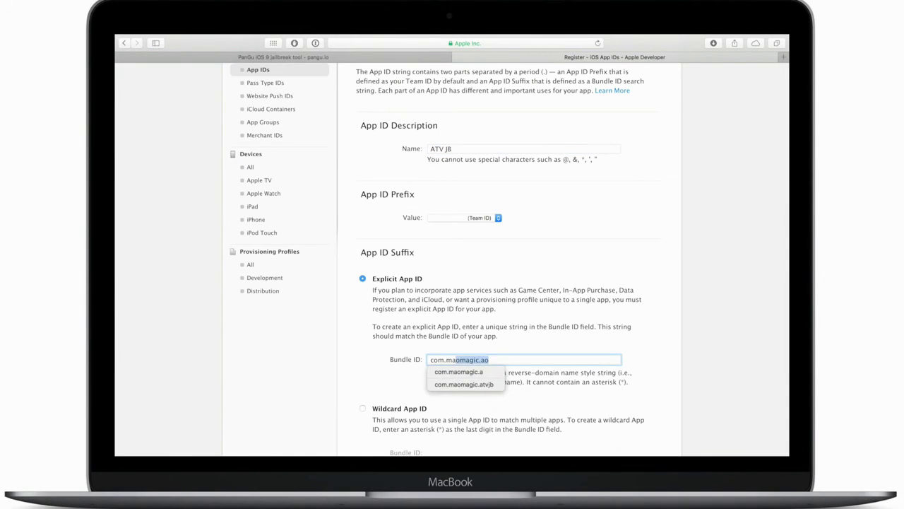
key("Down")
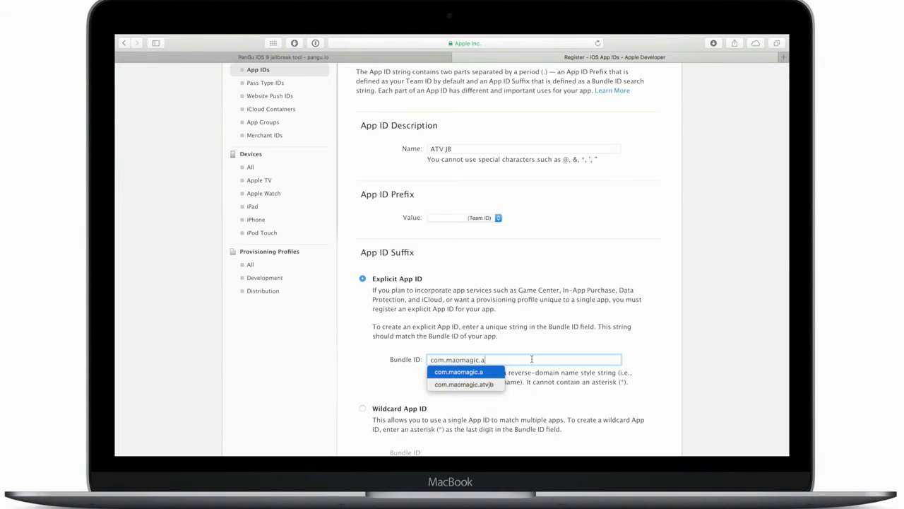
left_click(533, 351)
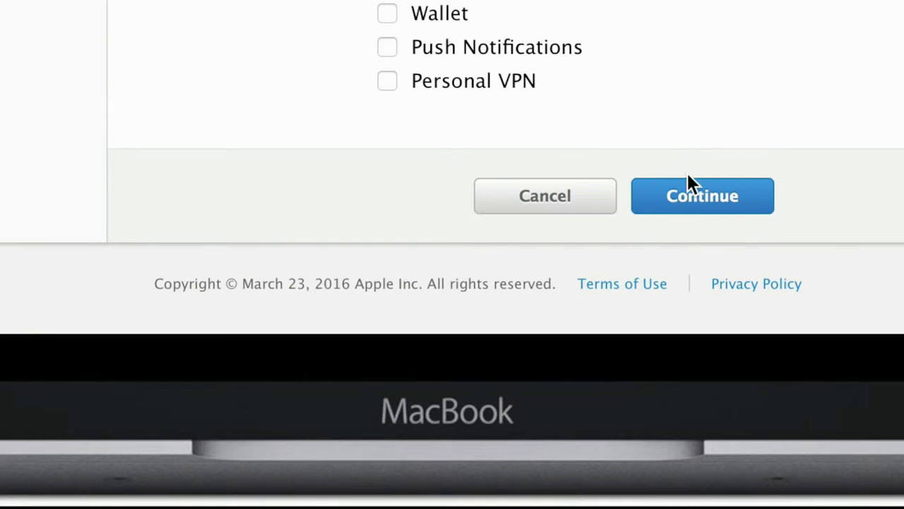
left_click(530, 409)
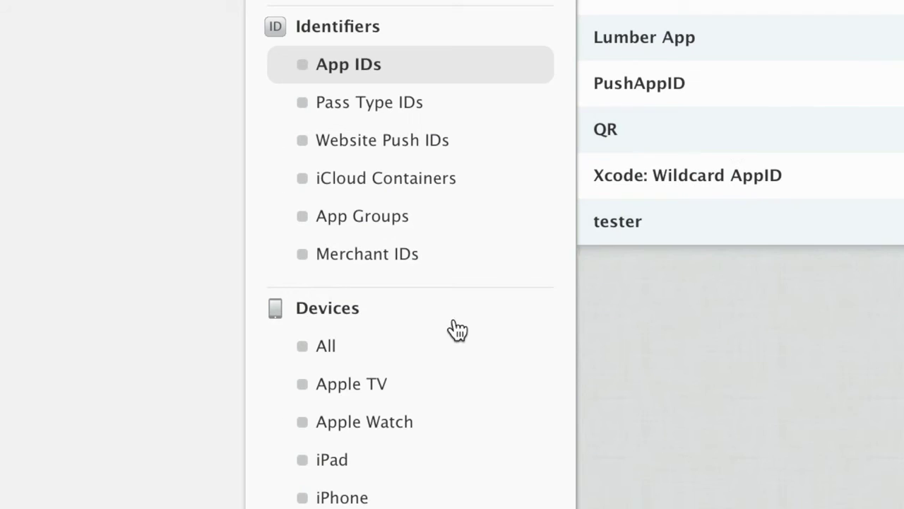
- Start registering a new Apple TV device and enter its name
left_click(344, 382)
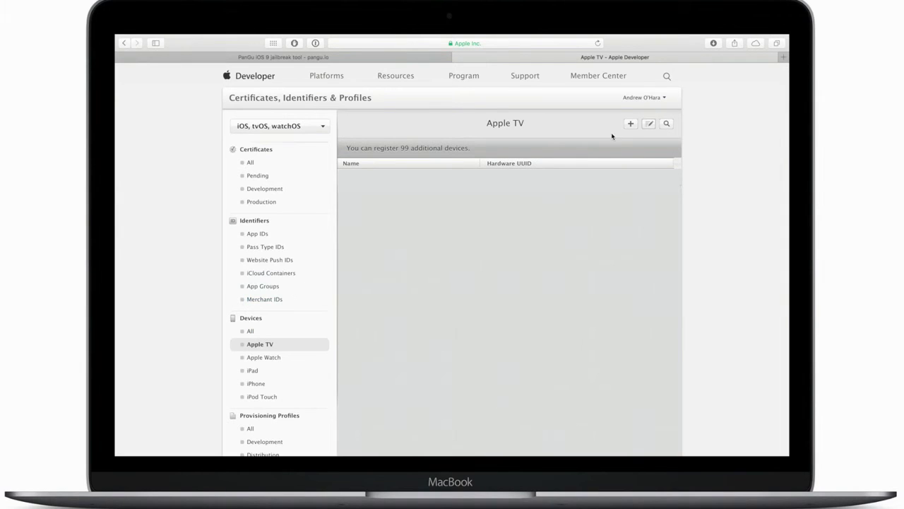
left_click(631, 123)
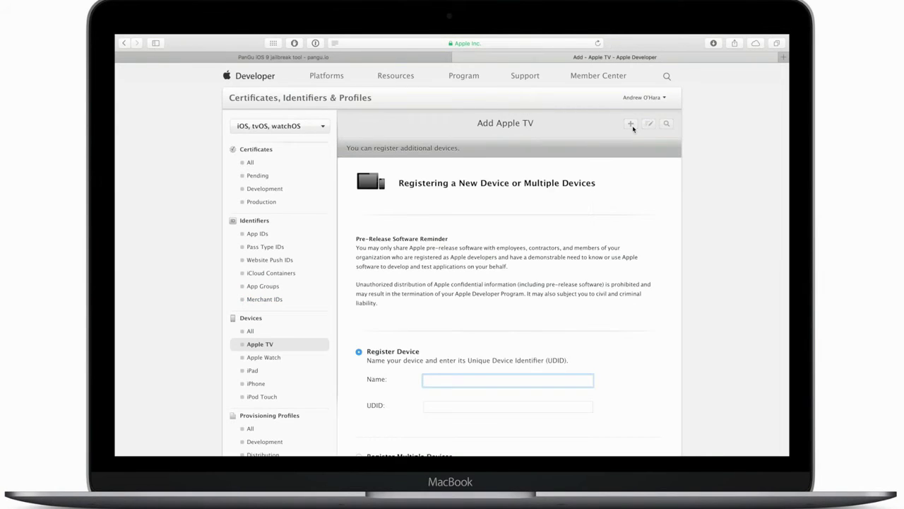
scroll(512, 265, "down", 2)
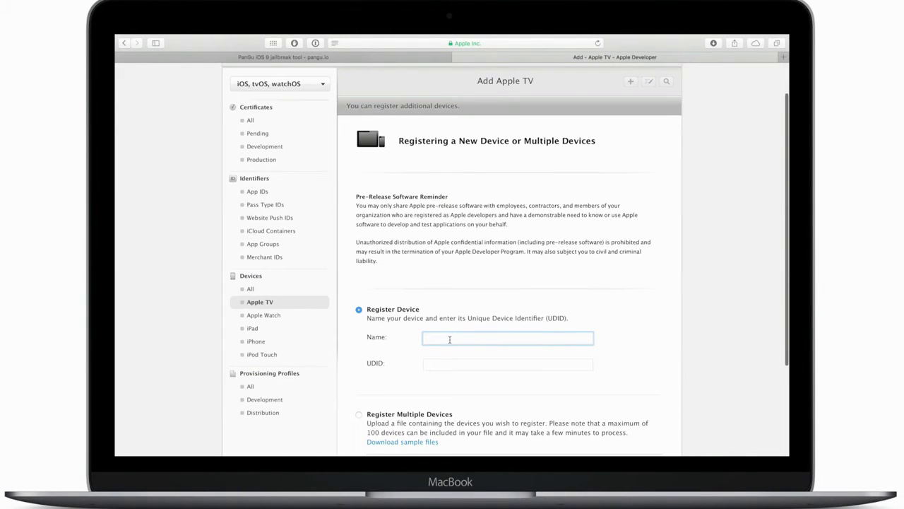
type("Andrews ATV")
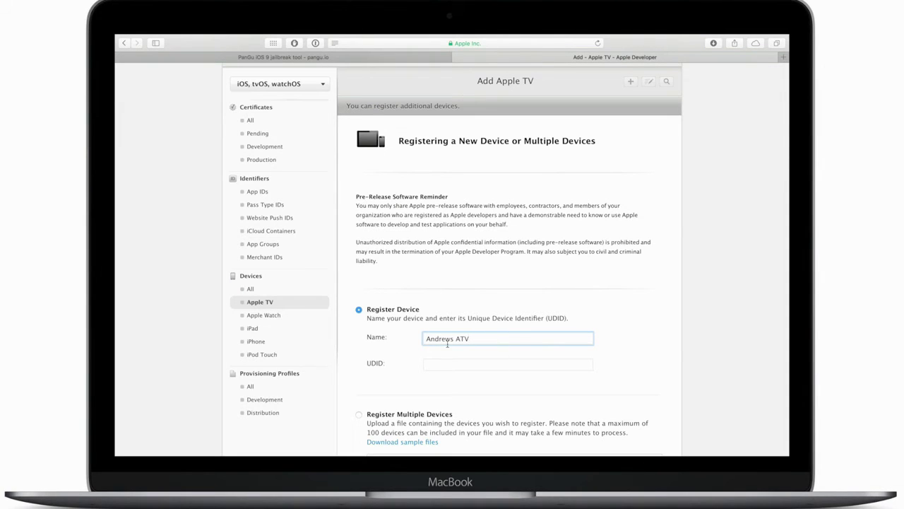
- Enter the Apple TV's UDID and confirm the device registration
left_click(447, 362)
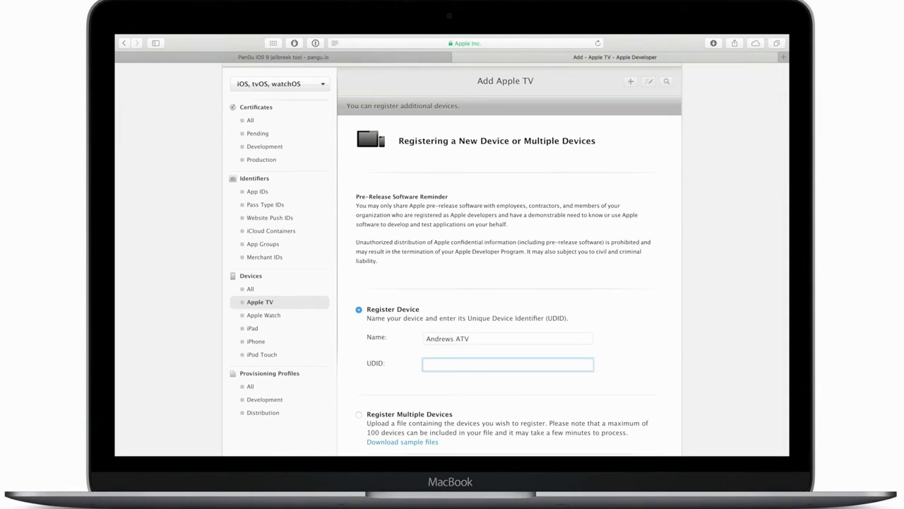
type("1834751934859374572483987678990")
scroll(477, 396, "down", 5)
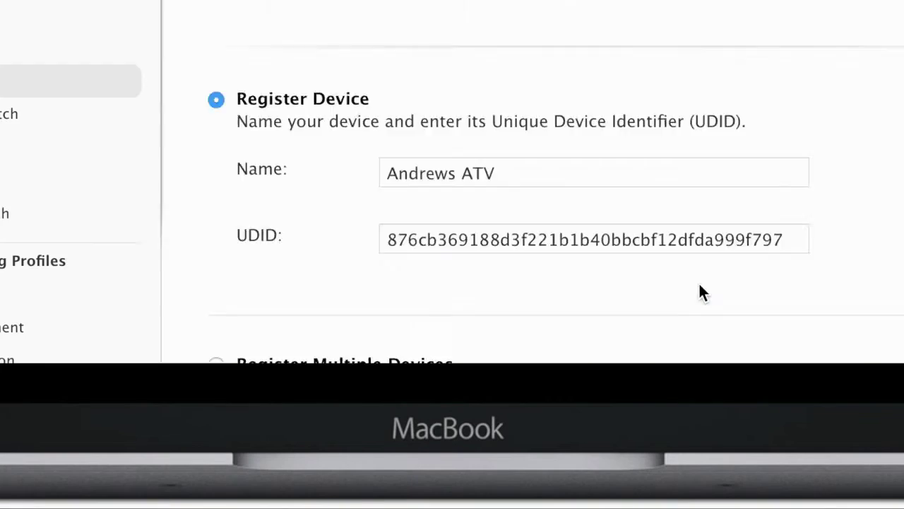
left_click(535, 431)
scroll(556, 390, "up", 1)
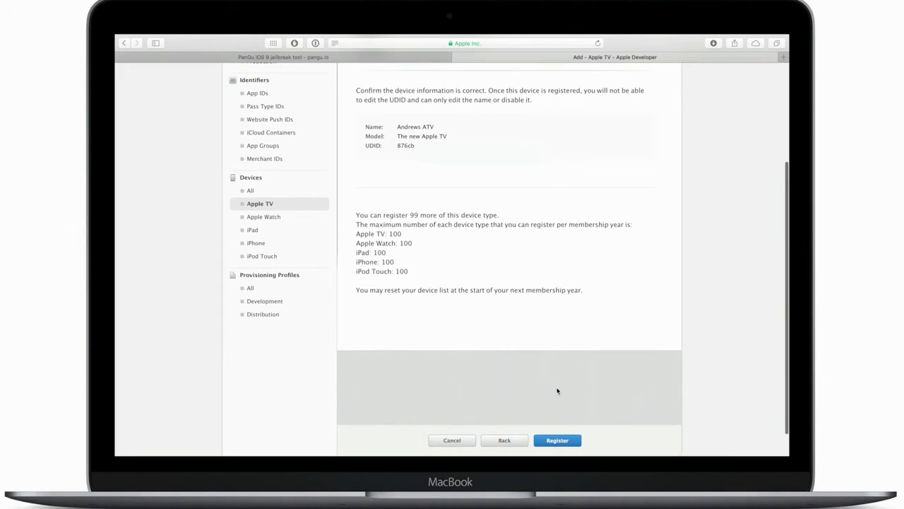
left_click(556, 441)
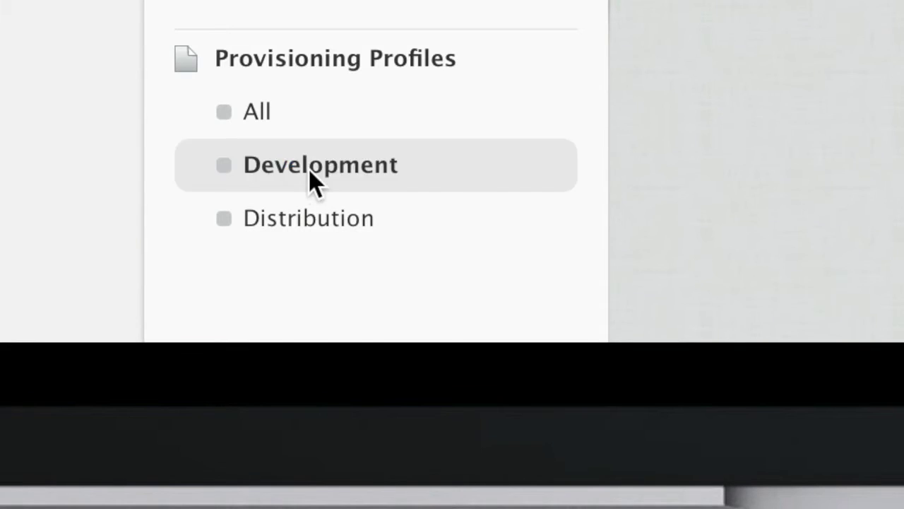
- Start a tvOS App Development profile using the ATV JB App ID
left_click(263, 442)
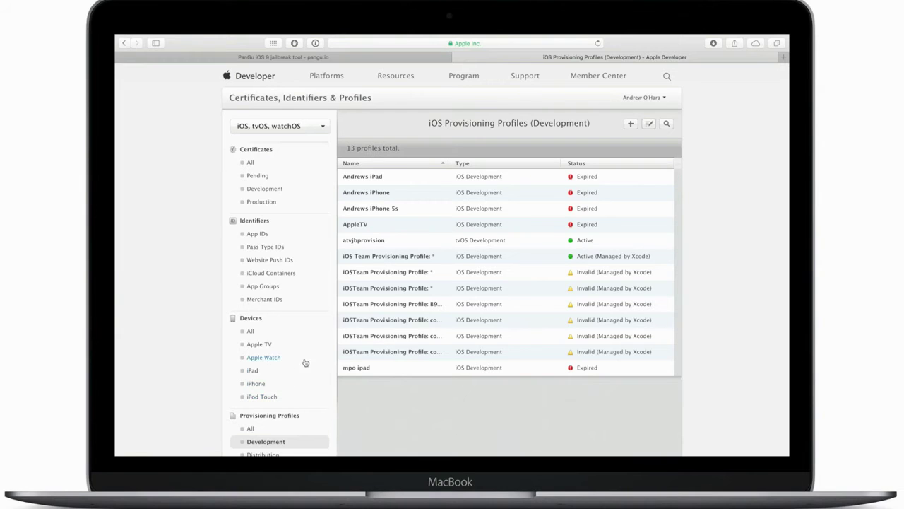
left_click(632, 123)
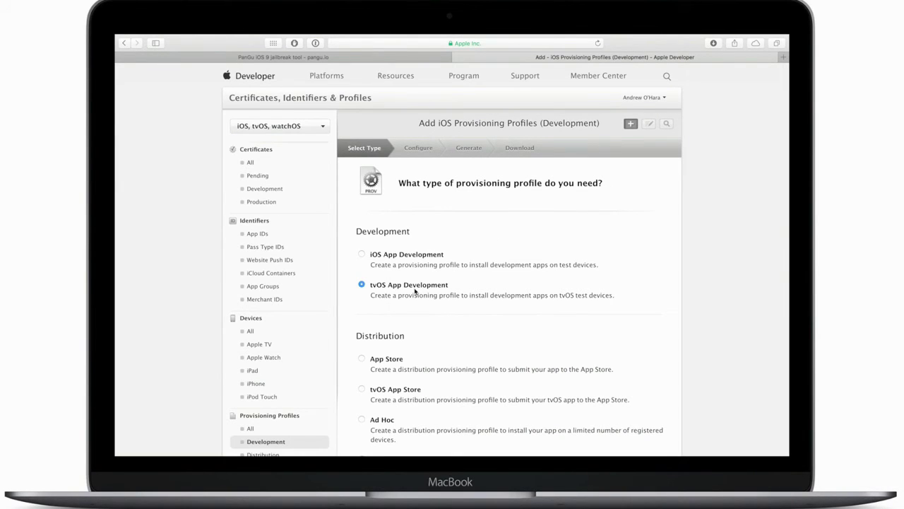
scroll(415, 291, "down", 3)
left_click(539, 410)
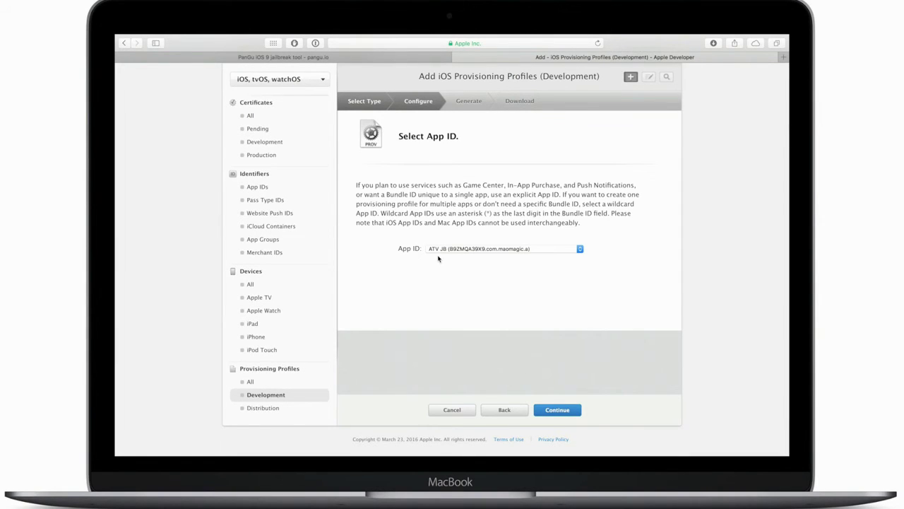
left_click(555, 411)
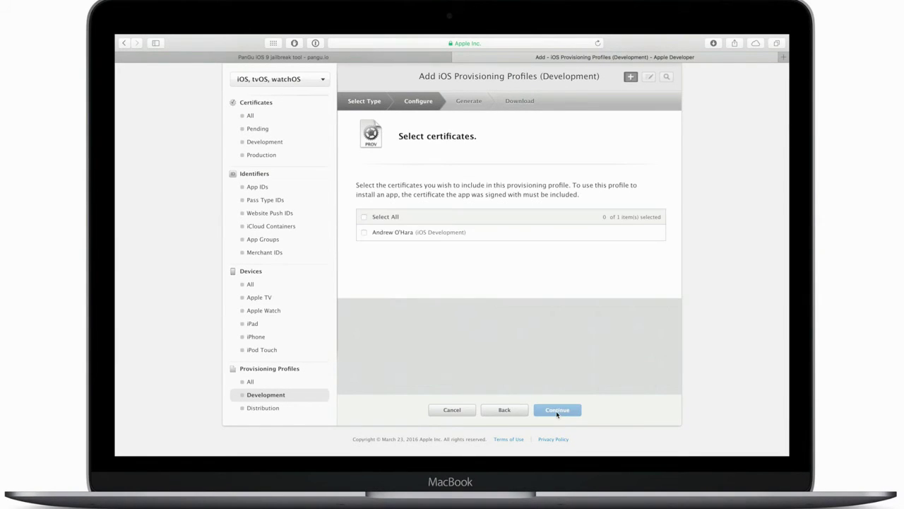
- Include the development certificate and the Apple TV device in the profile
left_click(363, 231)
left_click(546, 410)
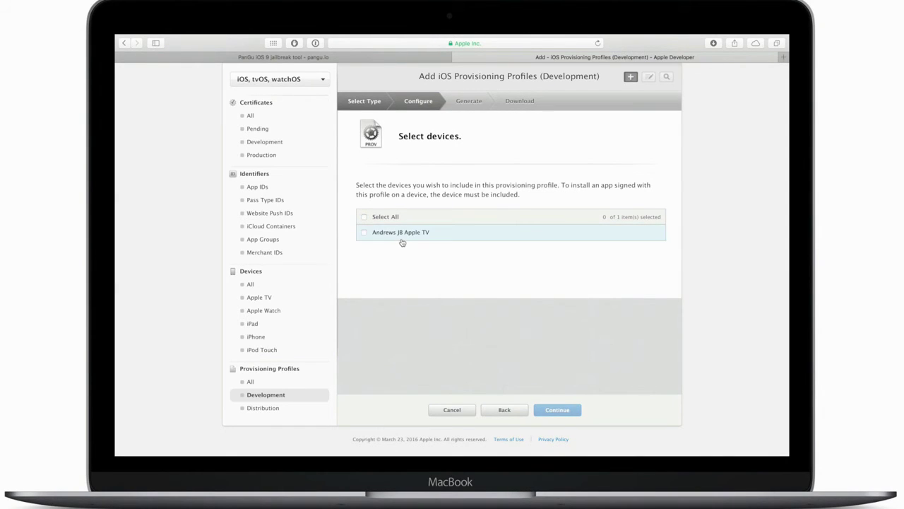
left_click(400, 233)
left_click(553, 409)
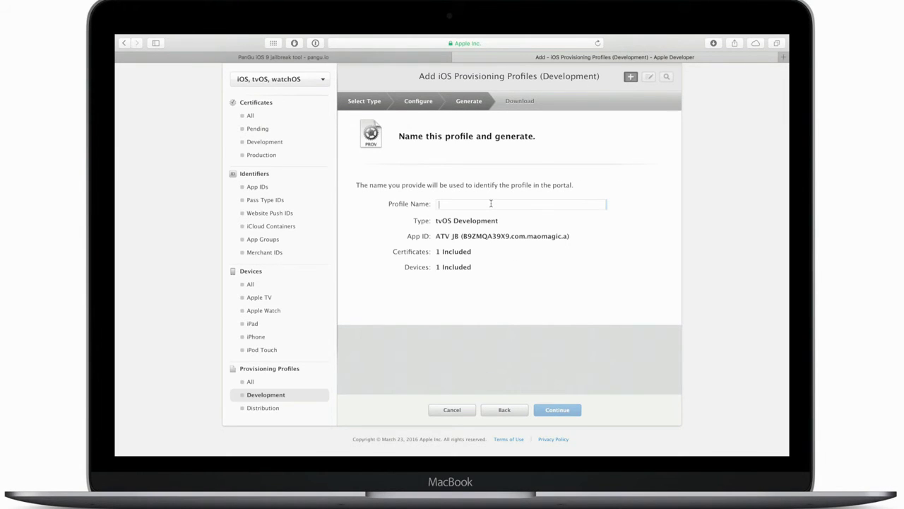
- Name the profile with the owner's name plus 'JB Profile', generate and download it
type("AndJ")
key("BackSpace")
key("BackSpace")
key("BackSpace")
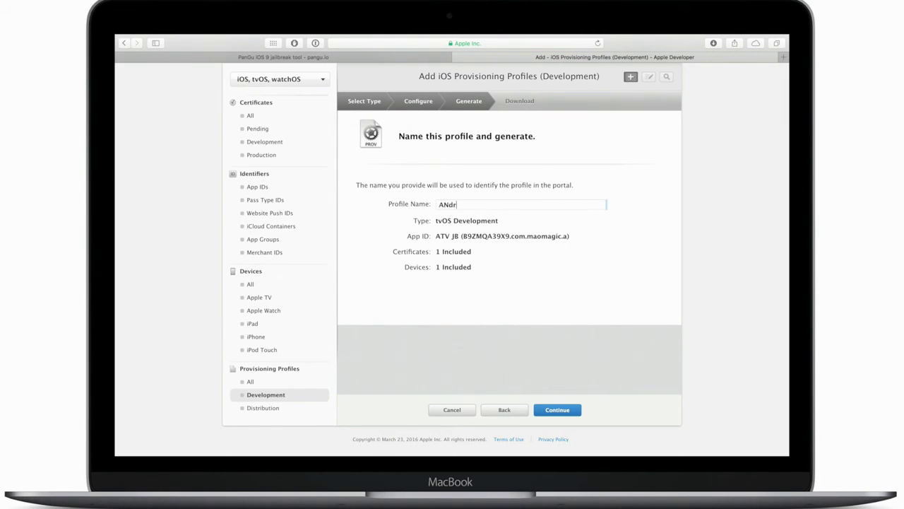
type("ndrews JB Profile")
left_click(548, 409)
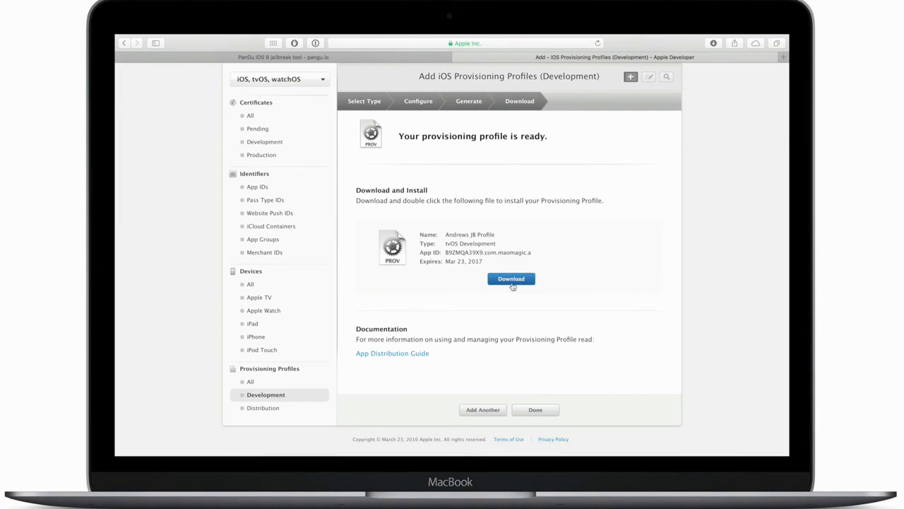
left_click(512, 285)
left_click(536, 410)
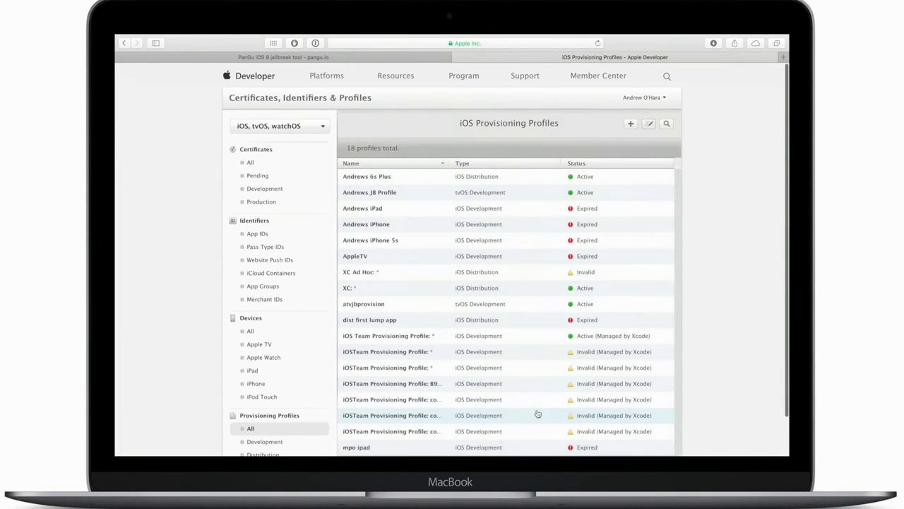
- Close Xcode's Devices window and move the downloaded profile next to the Pangu folder
key("ctrl+Left")
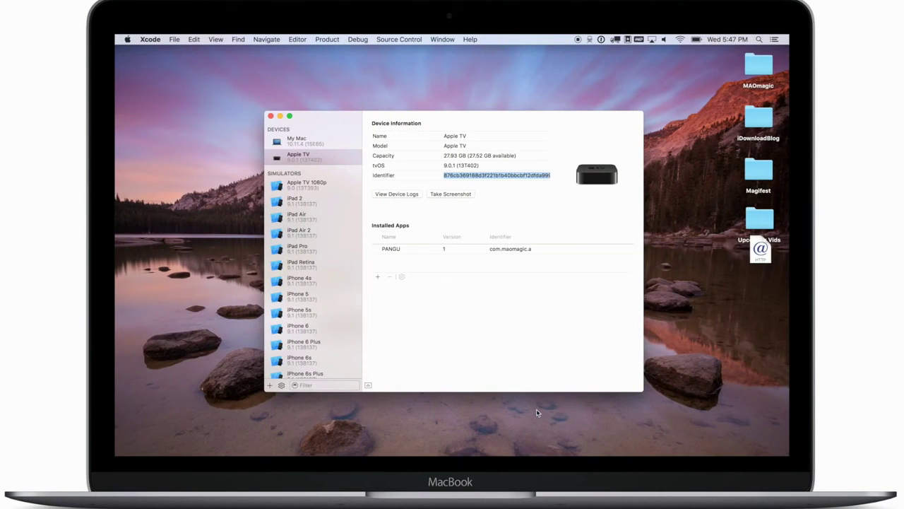
left_click(271, 115)
left_click(192, 150)
left_click_drag(193, 151, 335, 111)
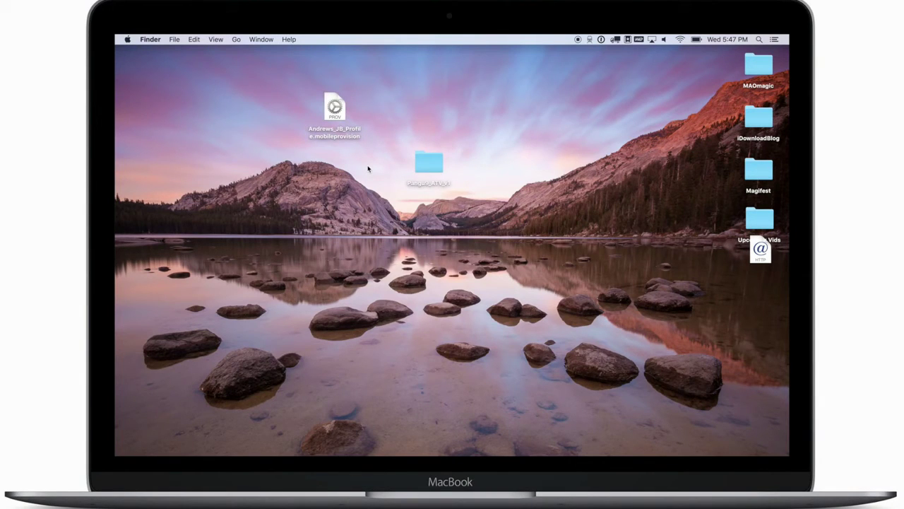
- Rename the profile to embedded.mobileprovision and move it into Pangu9_ATV_v1
left_click(337, 131)
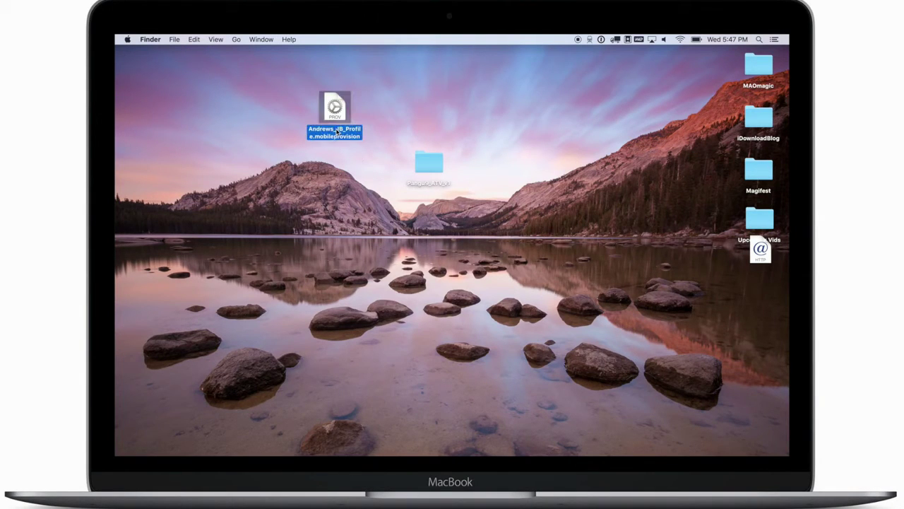
left_click(338, 131)
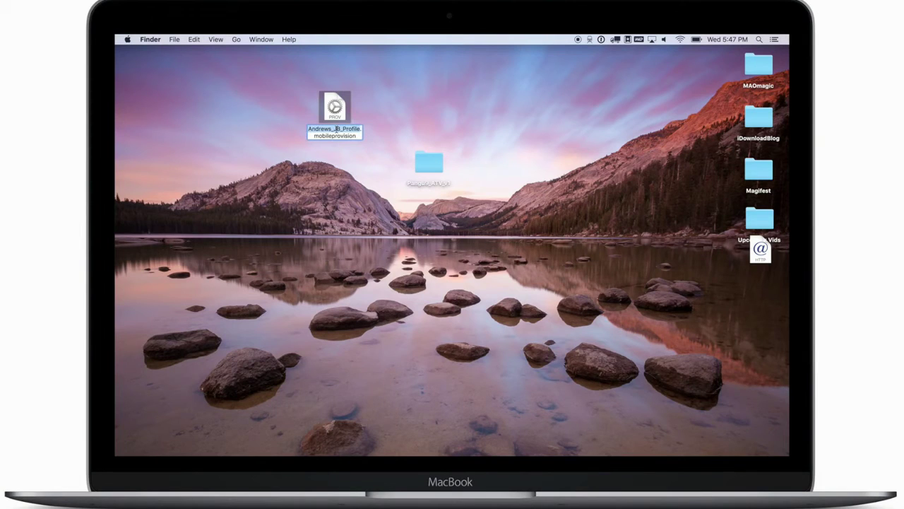
type("embedded")
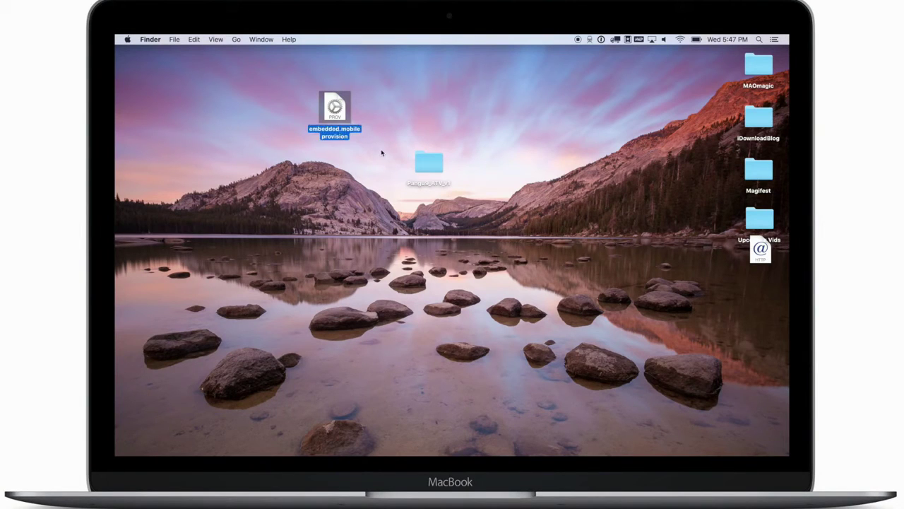
left_click(375, 152)
left_click_drag(338, 137, 379, 119)
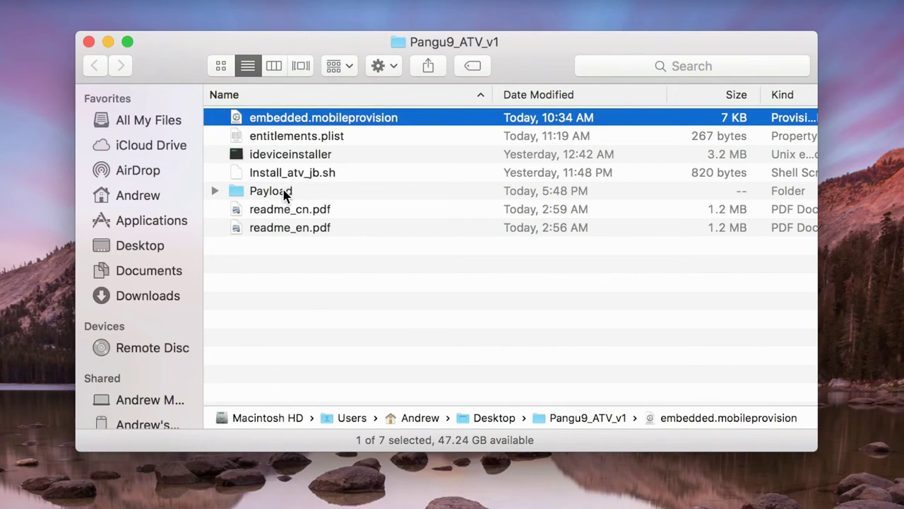
left_click(358, 323)
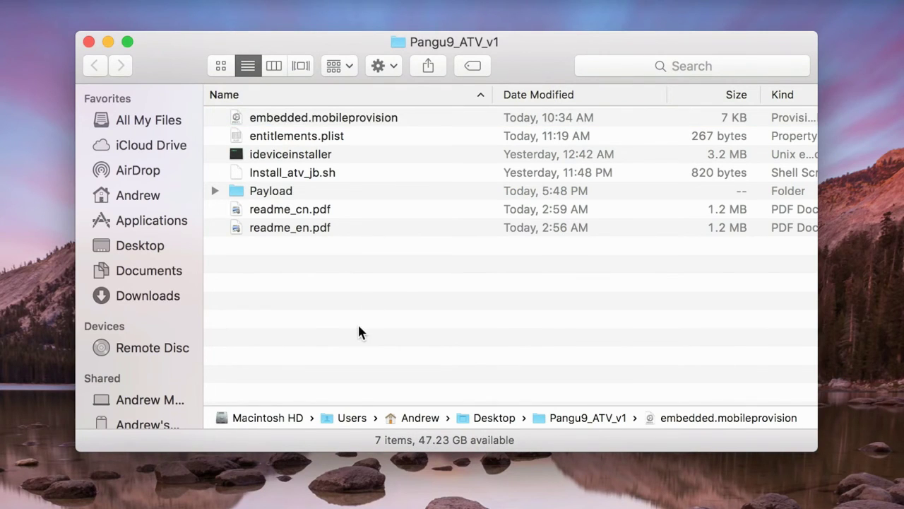
left_click(358, 122)
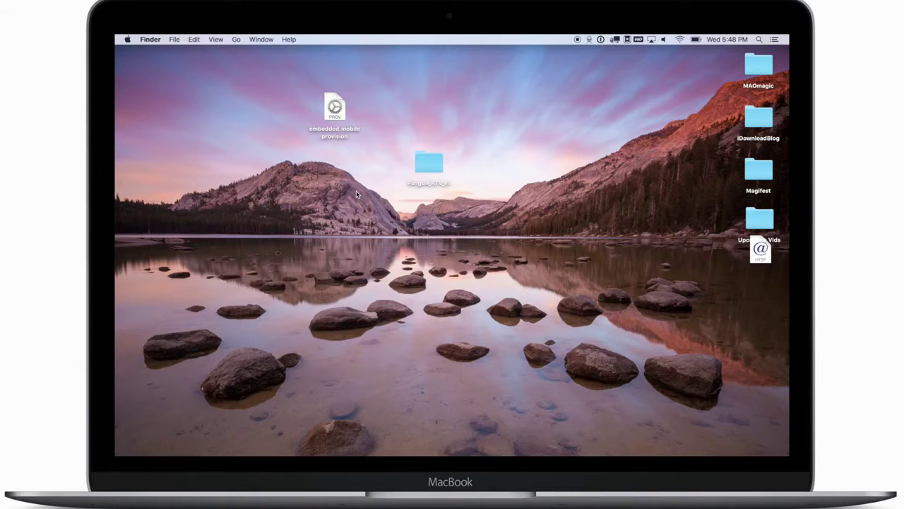
key("super+space")
type("keychain")
key("BackSpace")
type("ch")
key("Return")
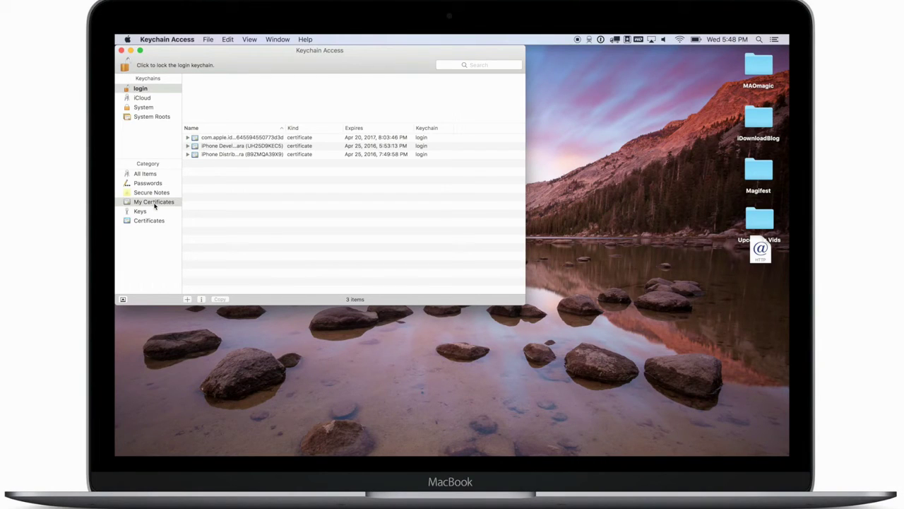
double_click(201, 146)
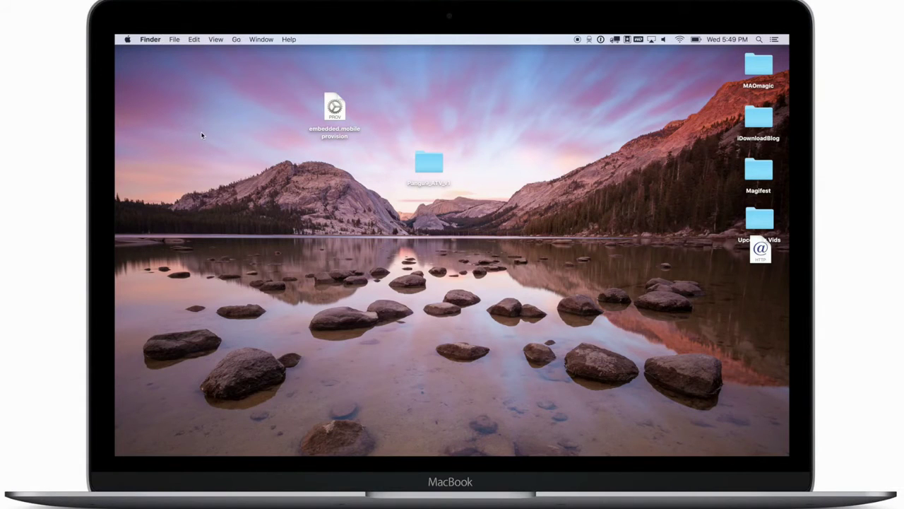
- Launch Terminal through Spotlight
key("super+space")
type("term")
key("Return")
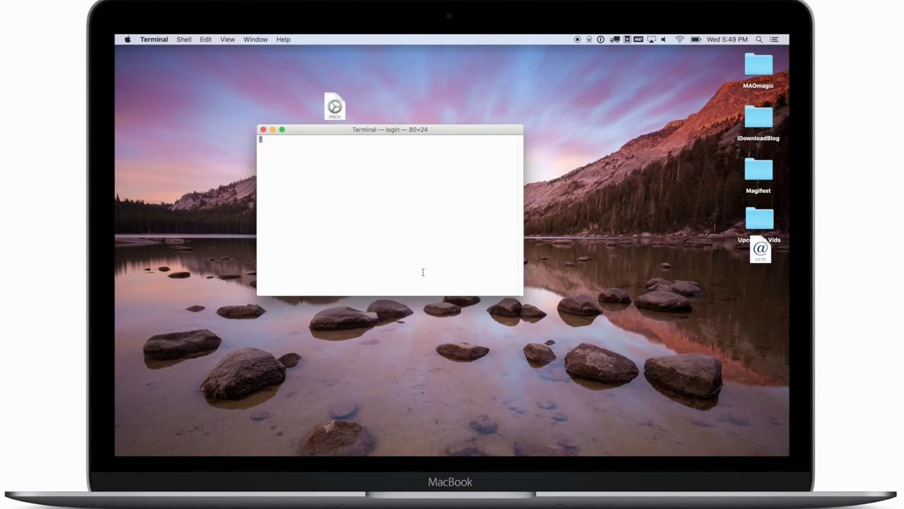
- Change Terminal's directory to the Pangu9_ATV_v1 folder on the Desktop with cd
type("cd")
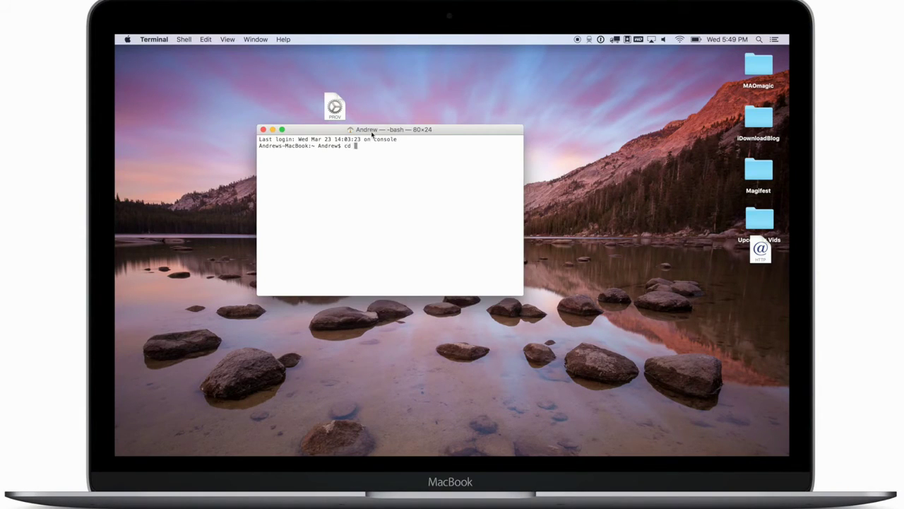
left_click_drag(373, 133, 326, 199)
left_click(425, 165)
double_click(424, 165)
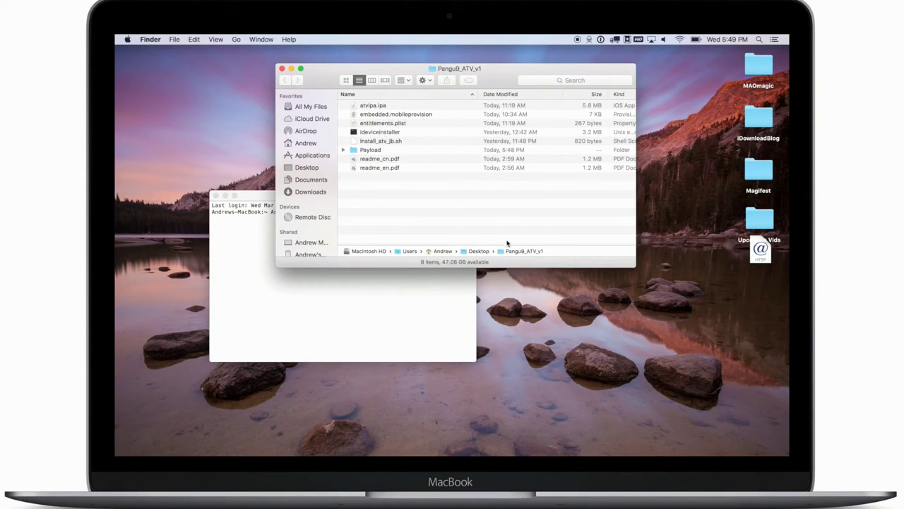
left_click_drag(507, 252, 398, 299)
key("super+w")
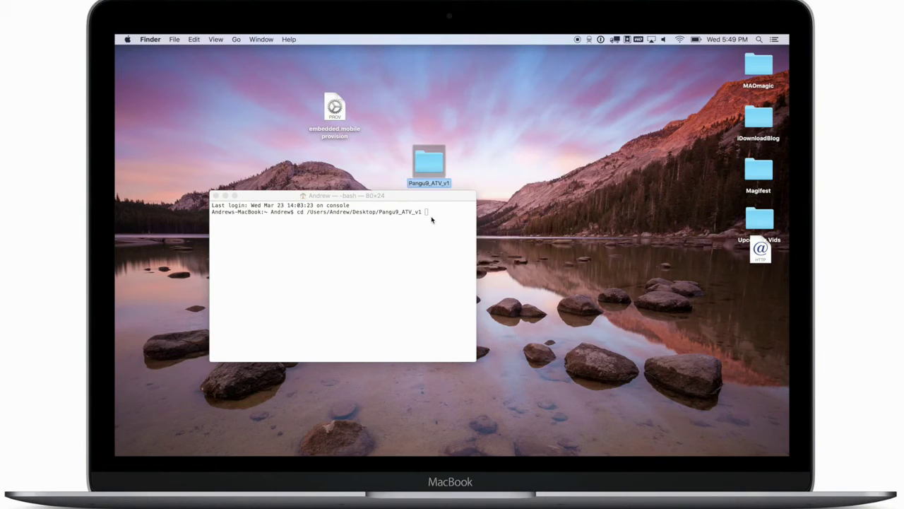
left_click(433, 221)
key("Return")
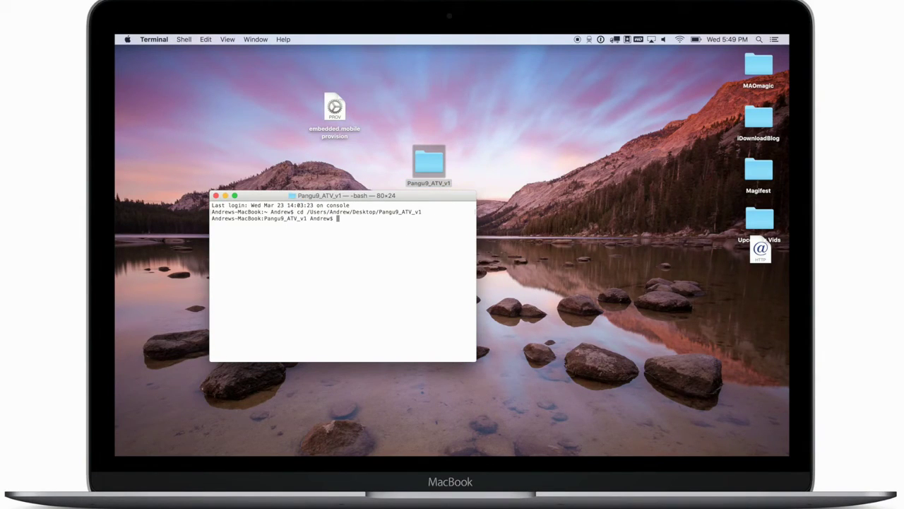
- Start an sh command at the new prompt and bring up Notes via Spotlight
type("sh")
key("super+space")
type("mctek")
key("super+space")
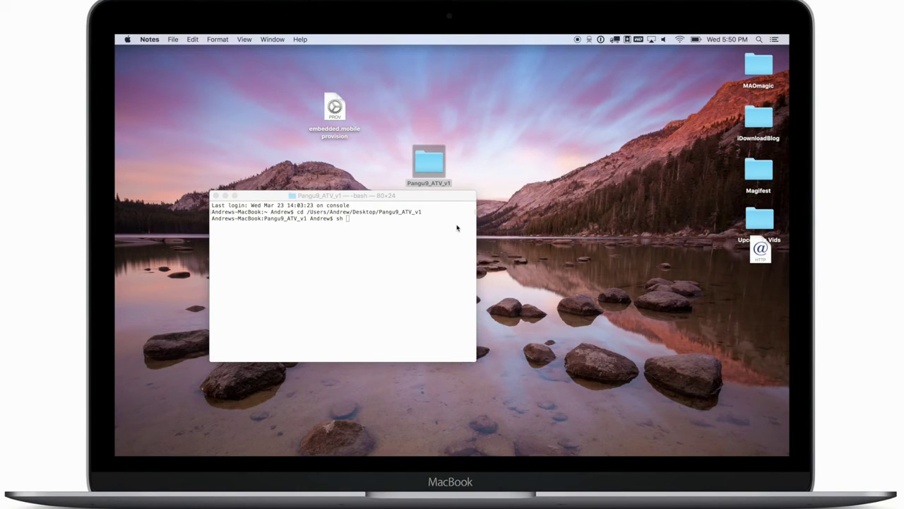
- Duplicate the Install_atv_jb.sh <udid> <bundleid> <team id> <common name id> line below the original
left_click_drag(495, 144, 320, 145)
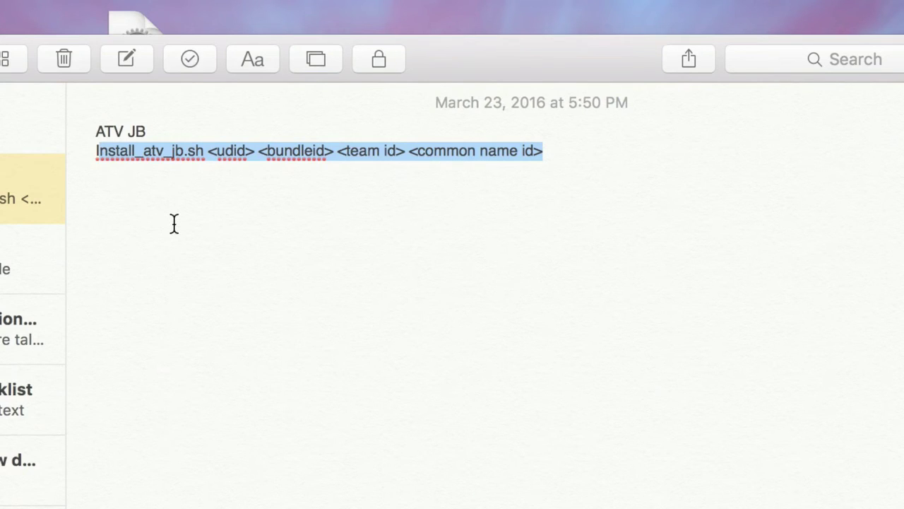
left_click(152, 202)
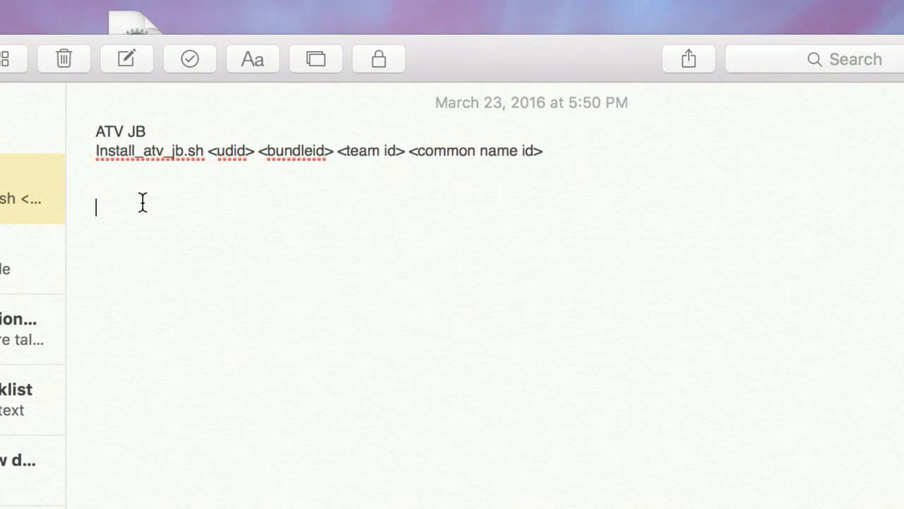
left_click(559, 148)
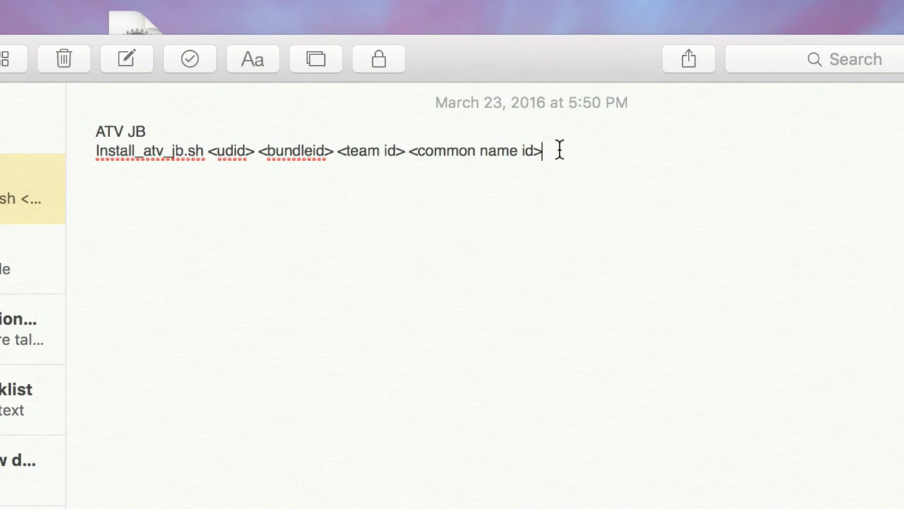
left_click(82, 148, "shift")
key("super+c")
left_click(176, 224)
key("super+v")
- Replace <udid> and <bundleid> in the copied line with the Apple TV's UDID and com.maomagic.a
left_click_drag(209, 207, 255, 207)
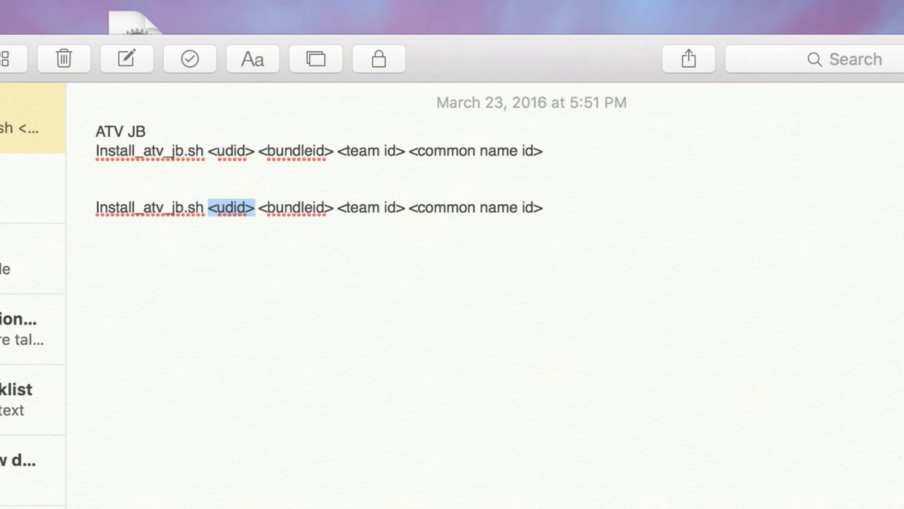
type("198345439852452")
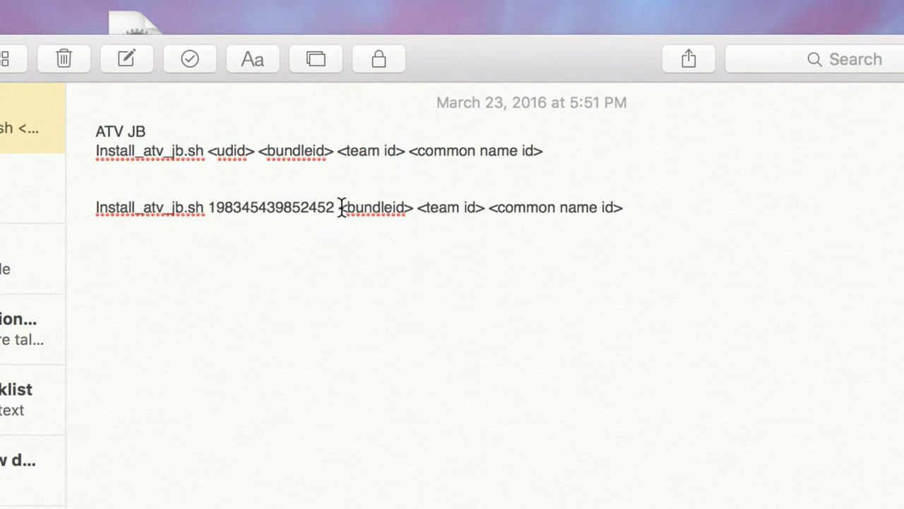
left_click_drag(339, 207, 414, 206)
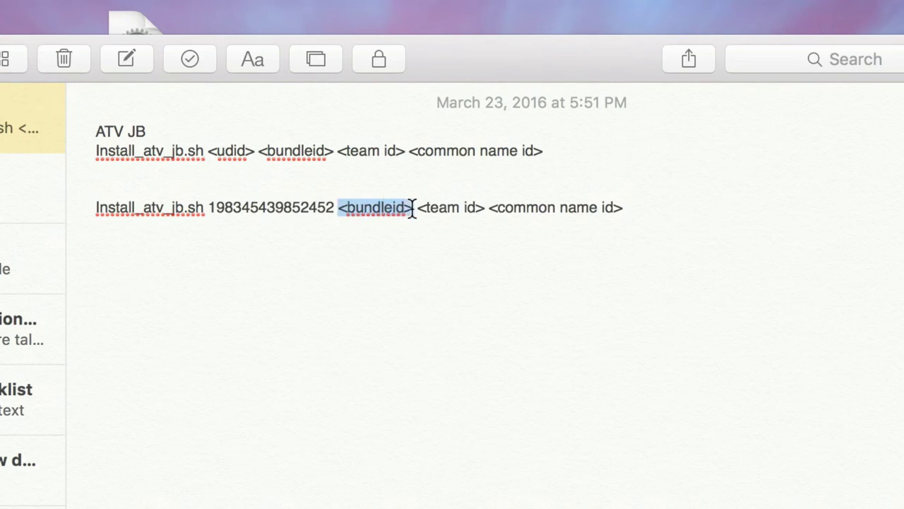
type("com.")
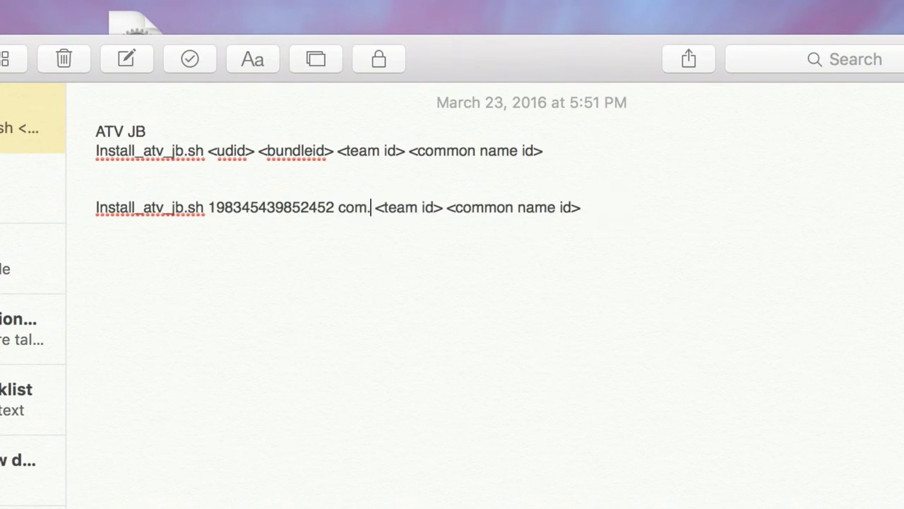
type("maomagic.")
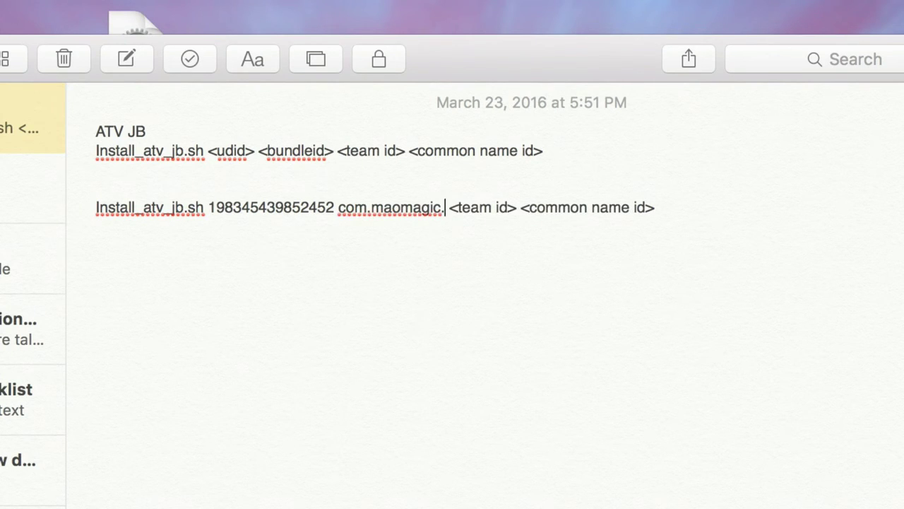
type("a <t")
key("BackSpace")
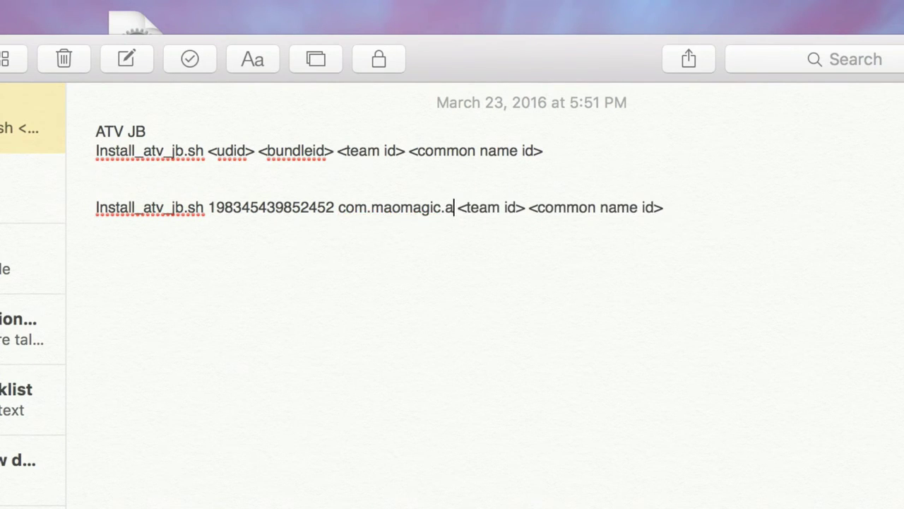
- Fill in the team ID and the quoted iPhone Developer certificate name, then select the finished line
left_click_drag(458, 207, 527, 207)
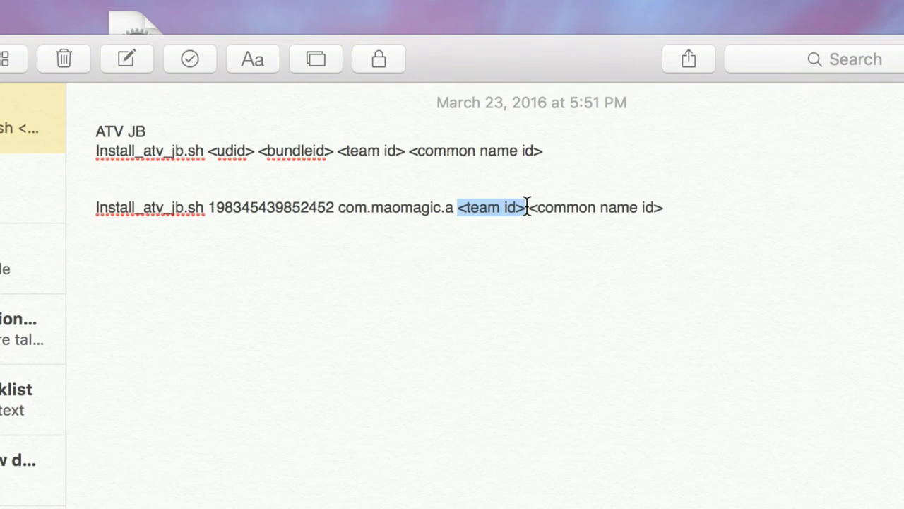
type("93")
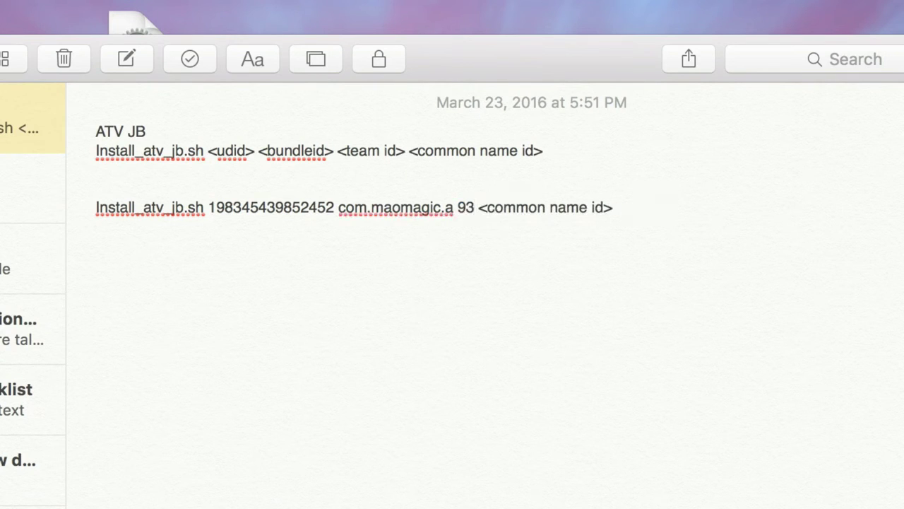
type("AA458")
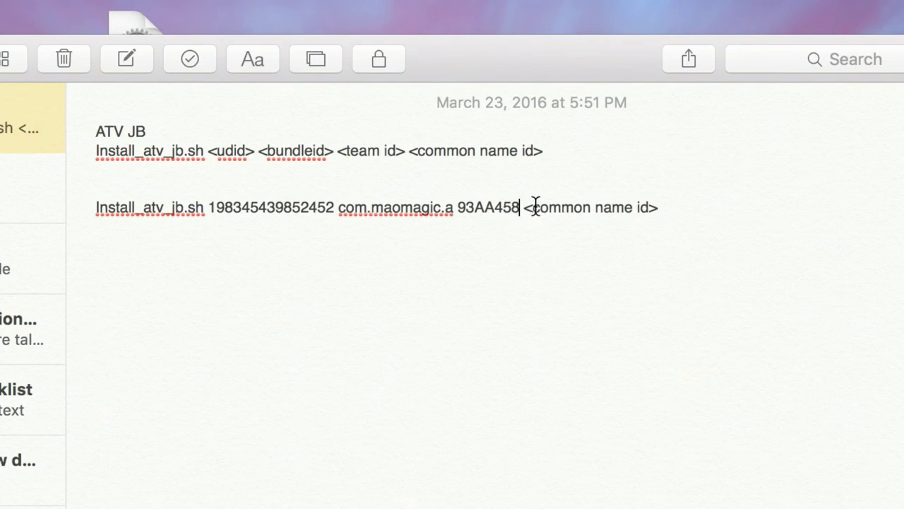
left_click_drag(523, 207, 659, 208)
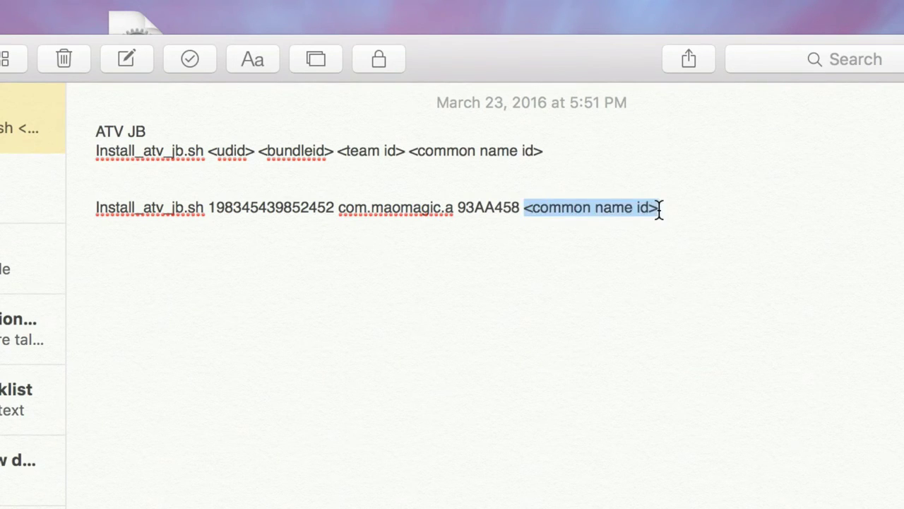
type("“")
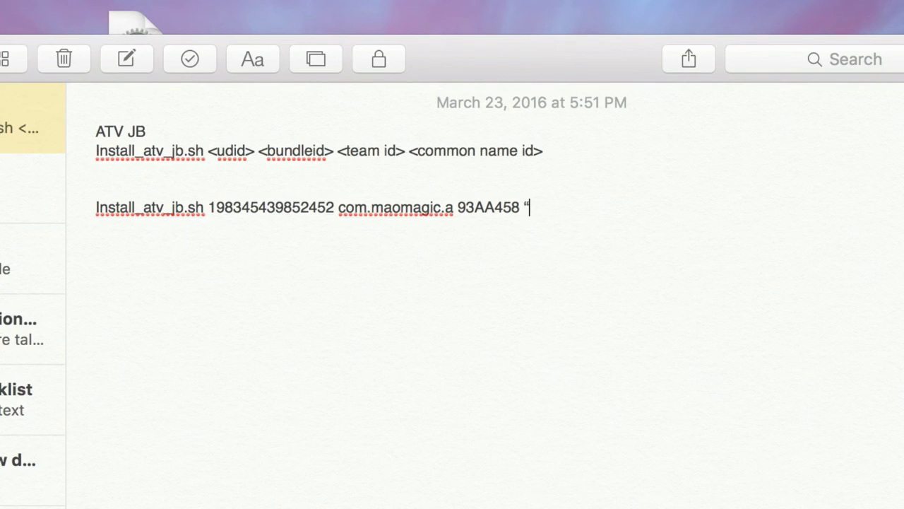
type("iPhone De")
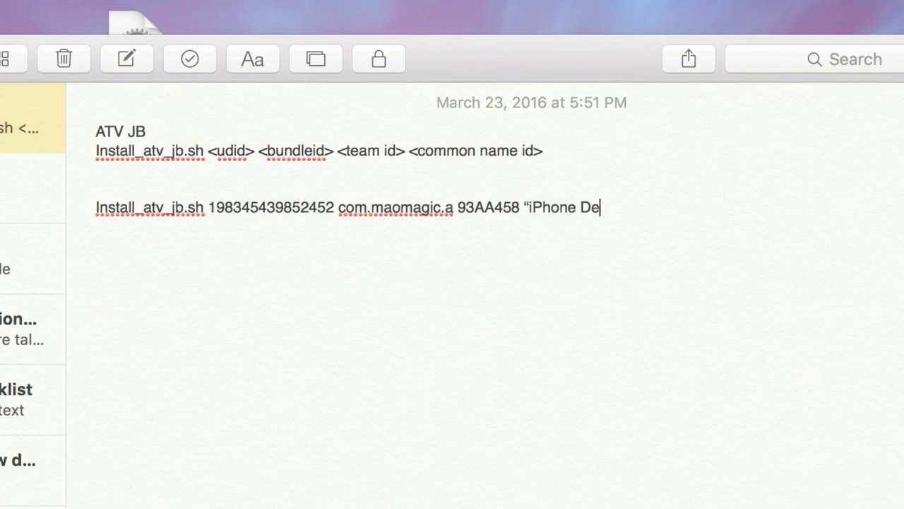
type("veloper: Test")
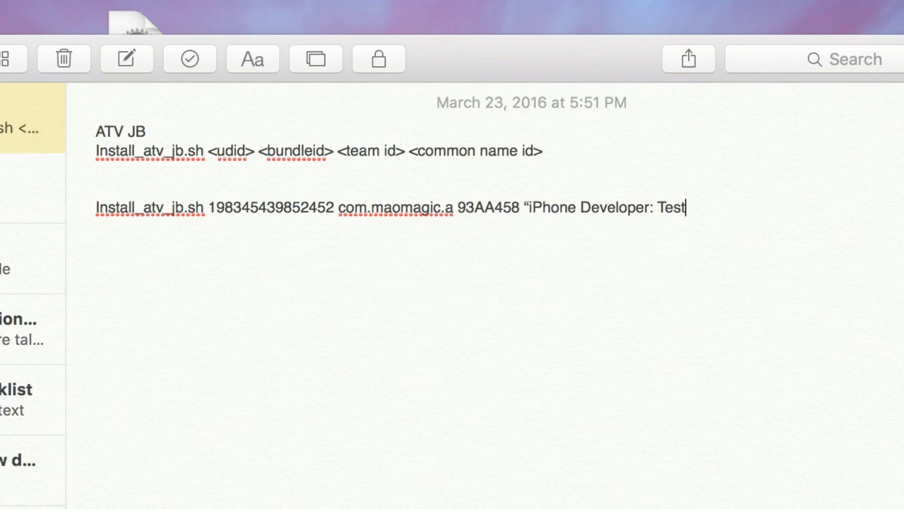
type(" (A862389)")
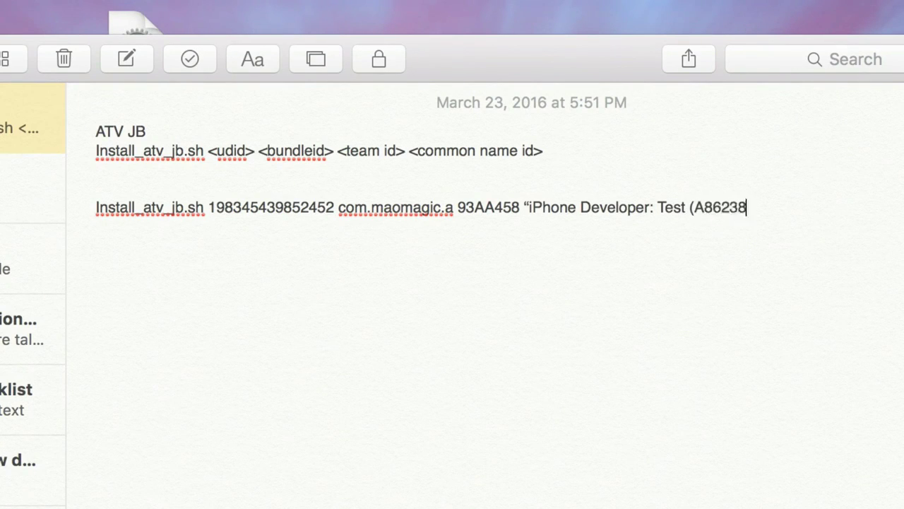
type("\"")
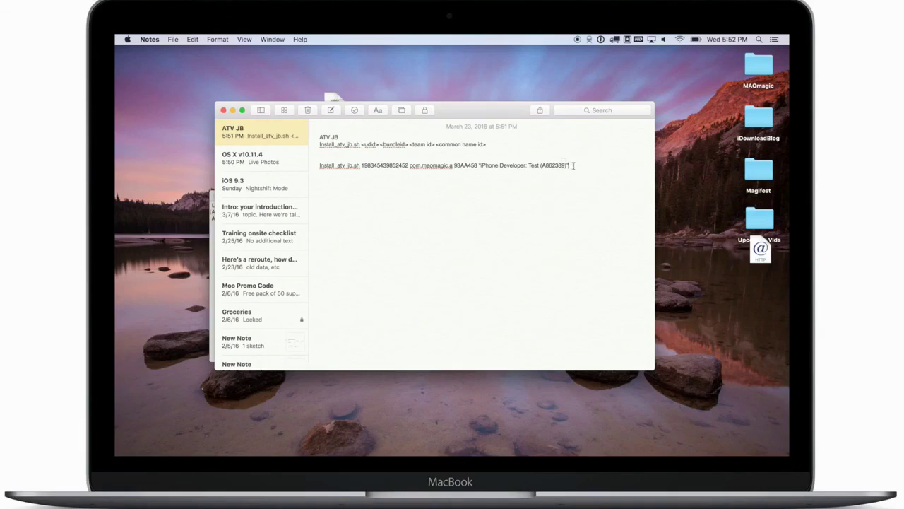
left_click_drag(573, 166, 318, 165)
- Copy the completed Install_atv_jb.sh command and run it with sh in Terminal to install com.maomagic.a
key("super+c")
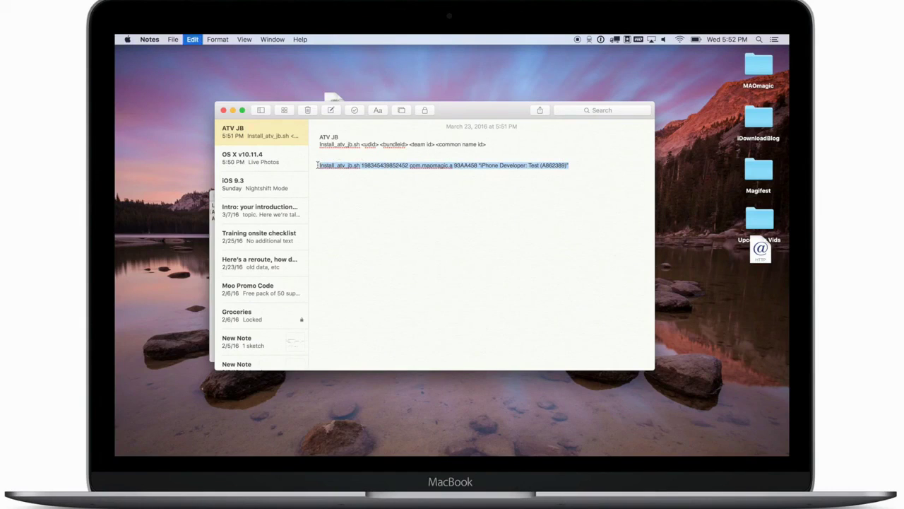
left_click(212, 247)
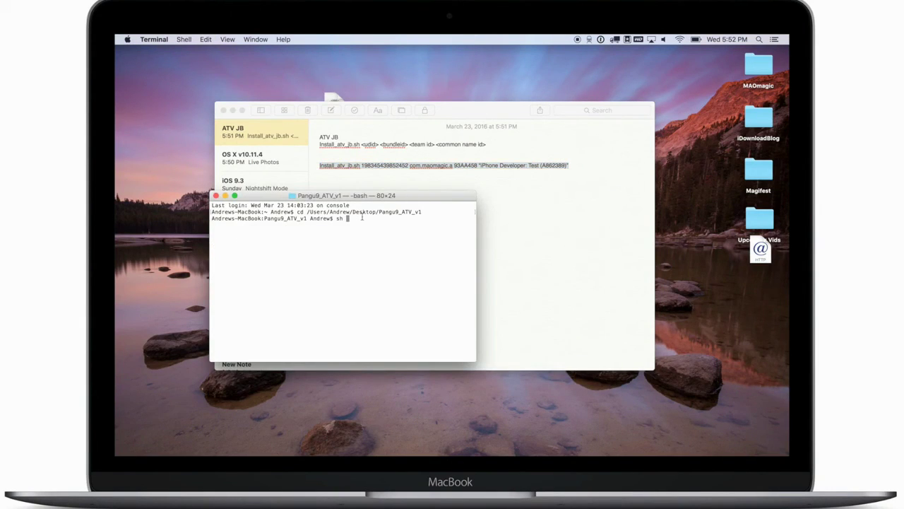
type("sh")
key("super+v")
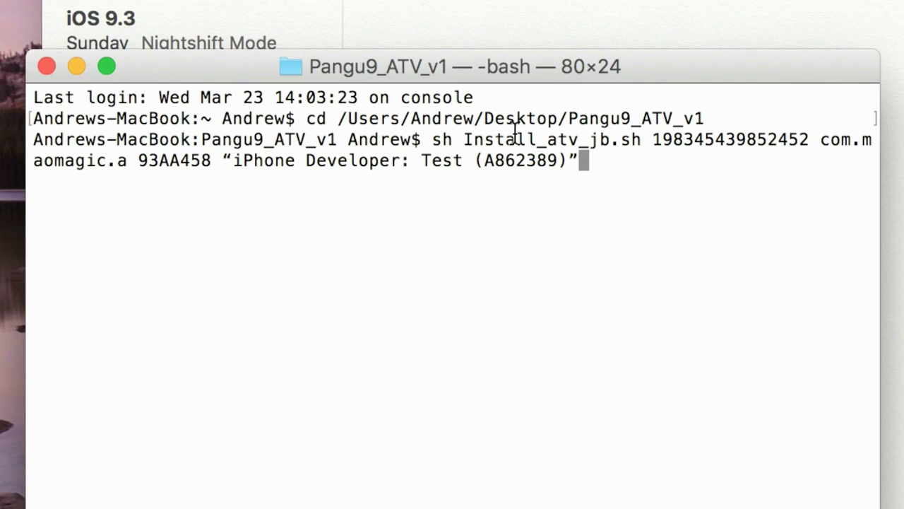
key("Return")
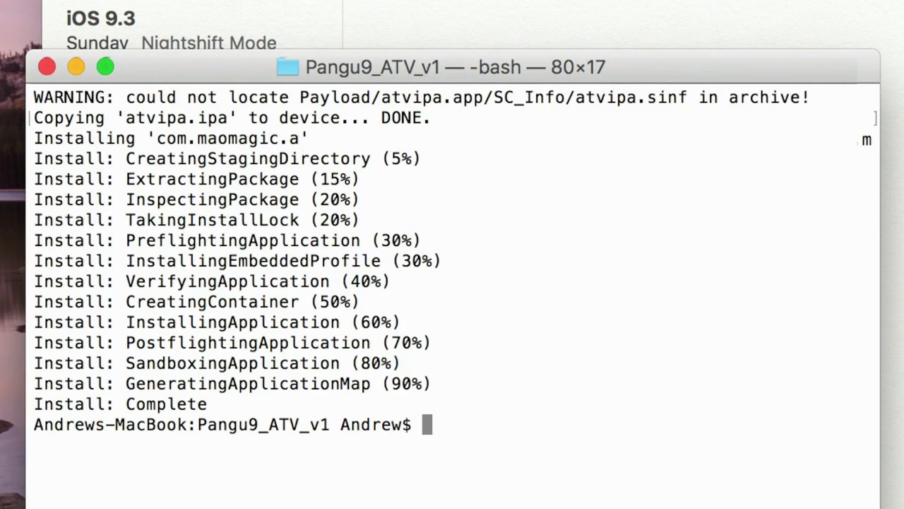